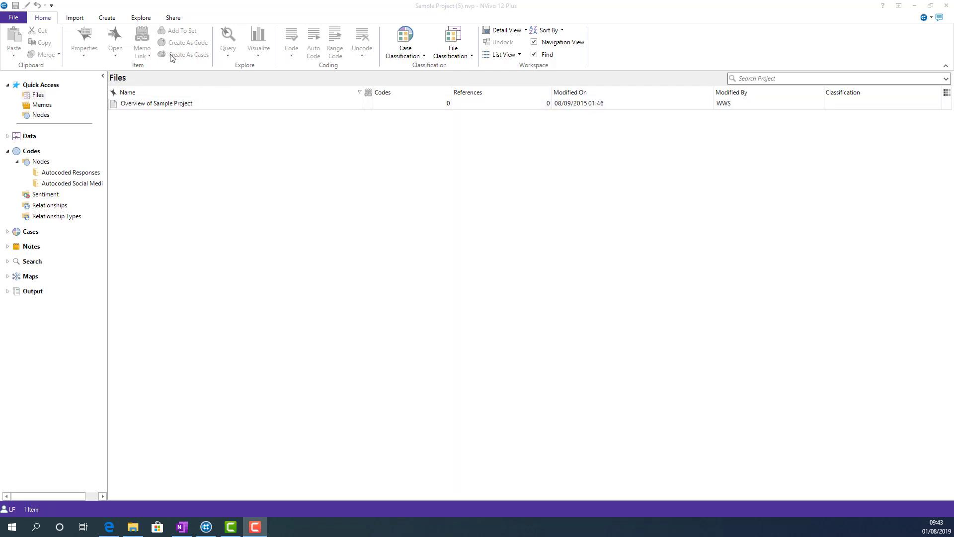
Step: Start a matrix coding query with the nodes Community change, Infrastructure and Real estate development as its rows
click(140, 20)
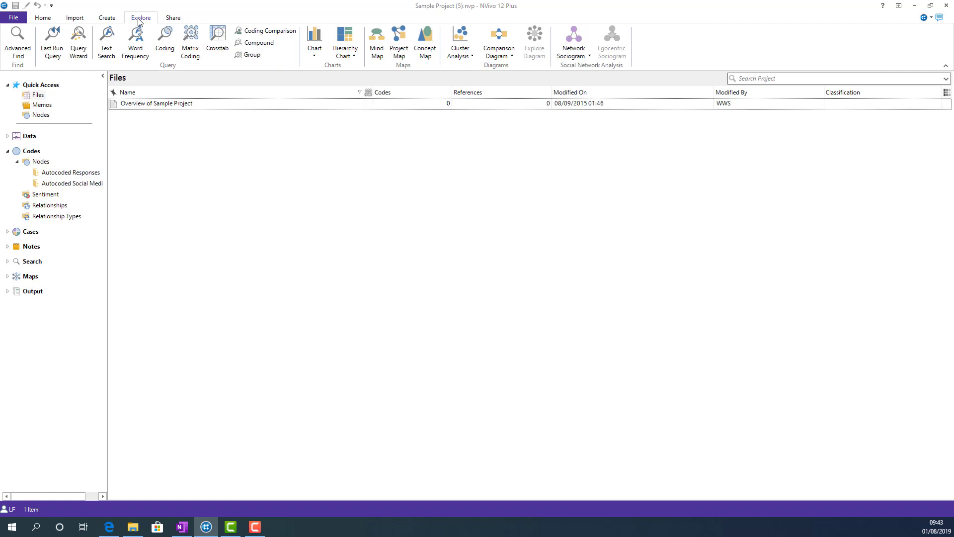
click(193, 46)
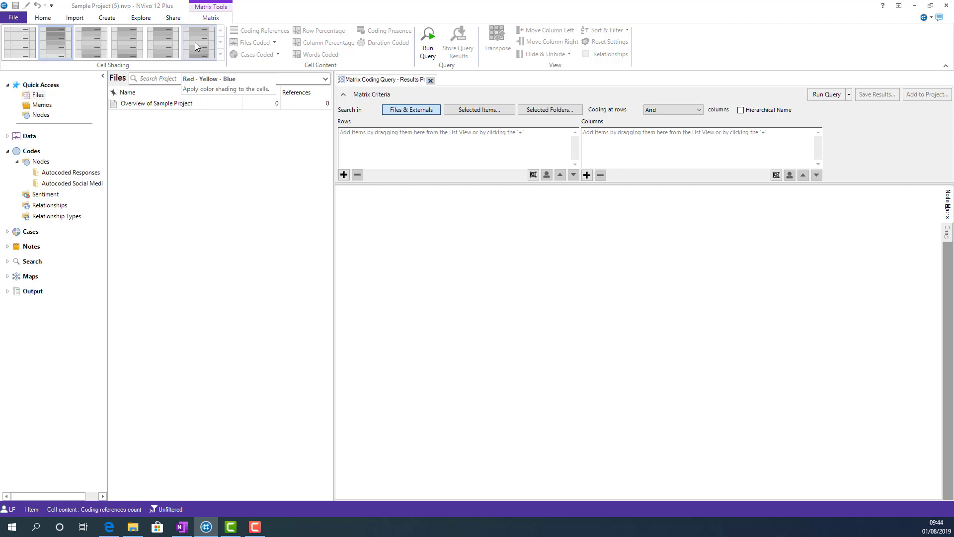
click(41, 161)
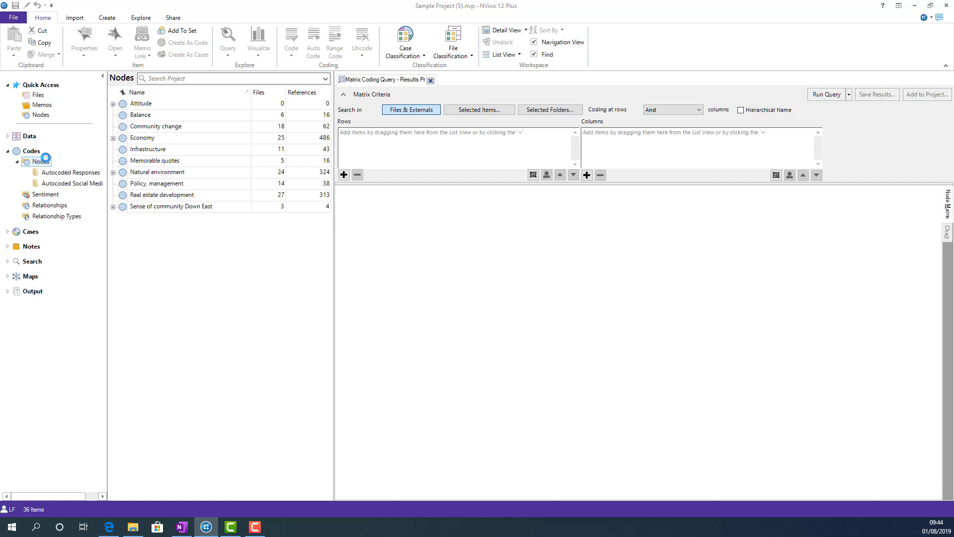
click(161, 128)
ctrl+click(172, 150)
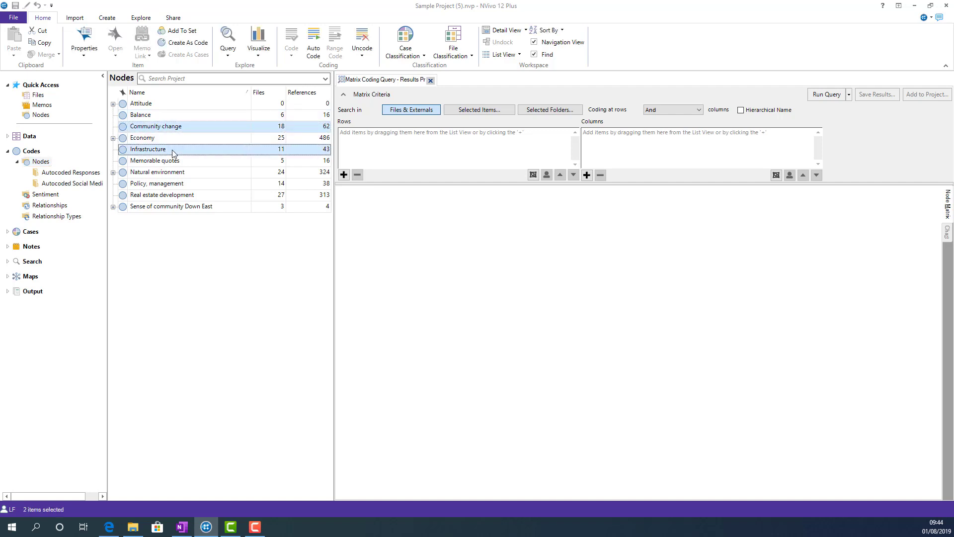
ctrl+click(187, 196)
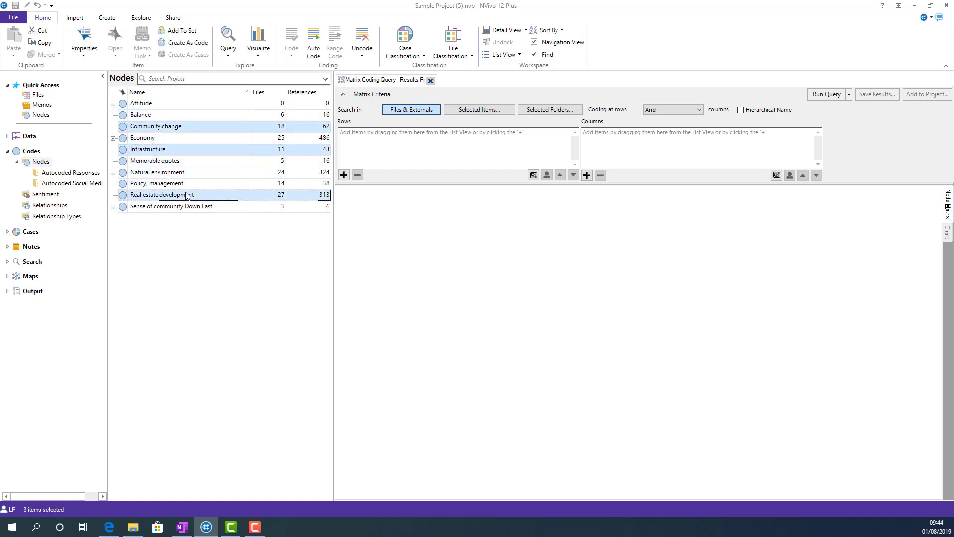
drag(195, 154, 373, 157)
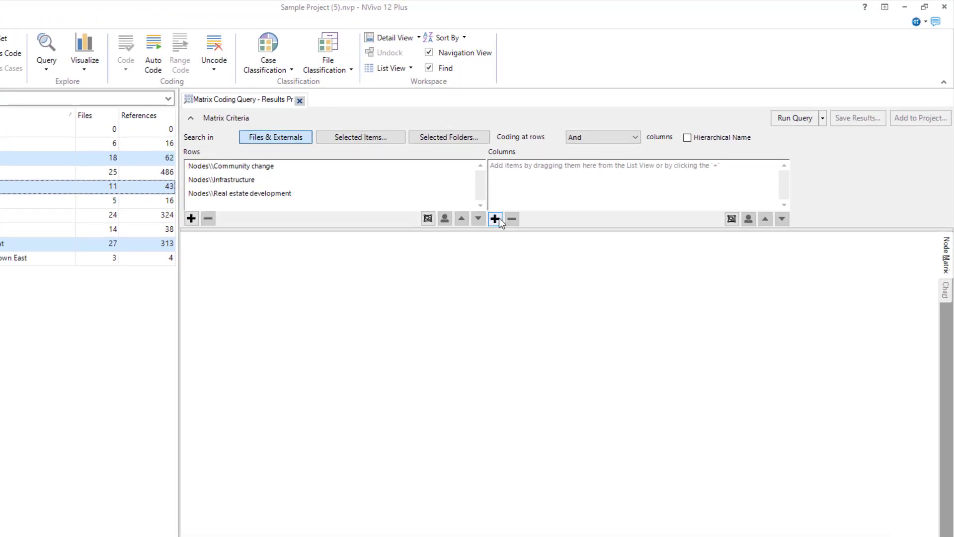
Step: Choose the first three files in the Interviews folder as column items for the matrix
click(495, 218)
click(569, 235)
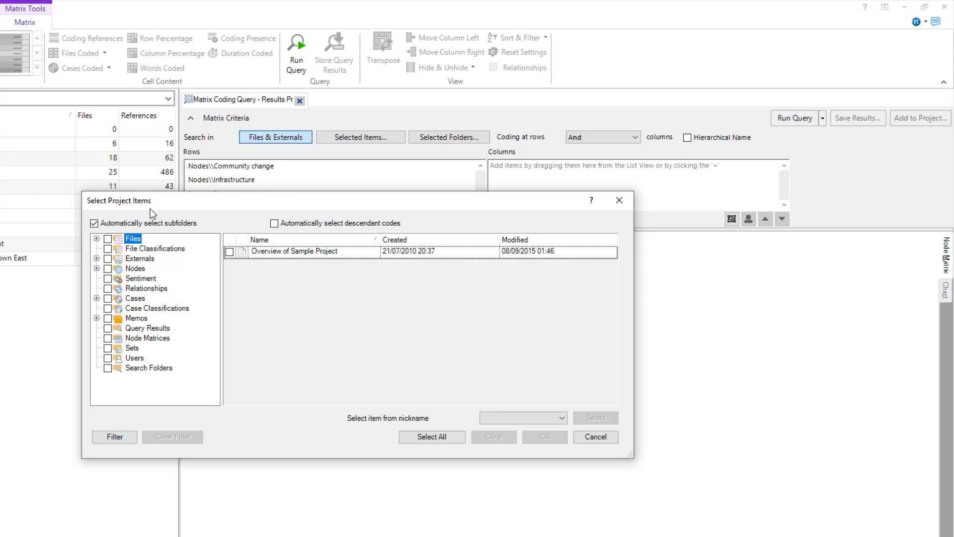
click(96, 239)
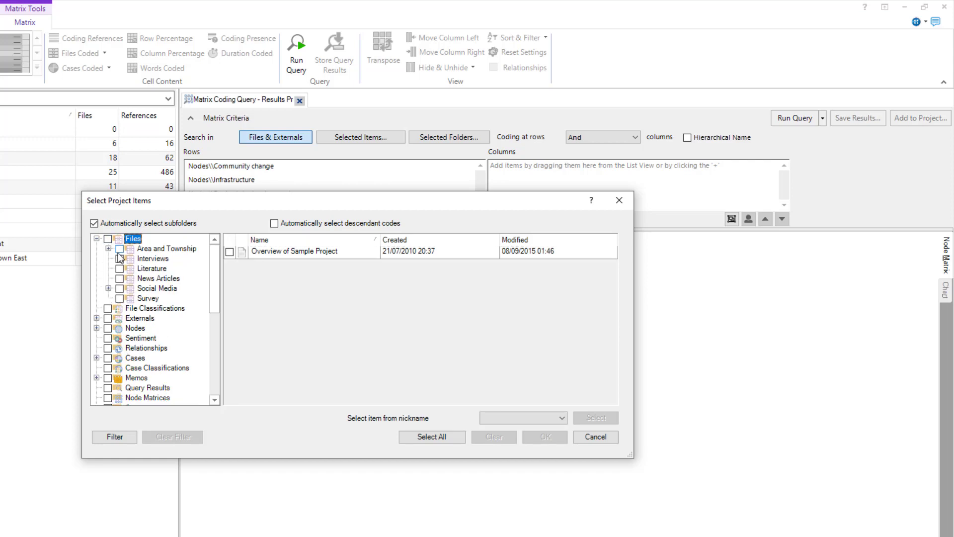
click(149, 259)
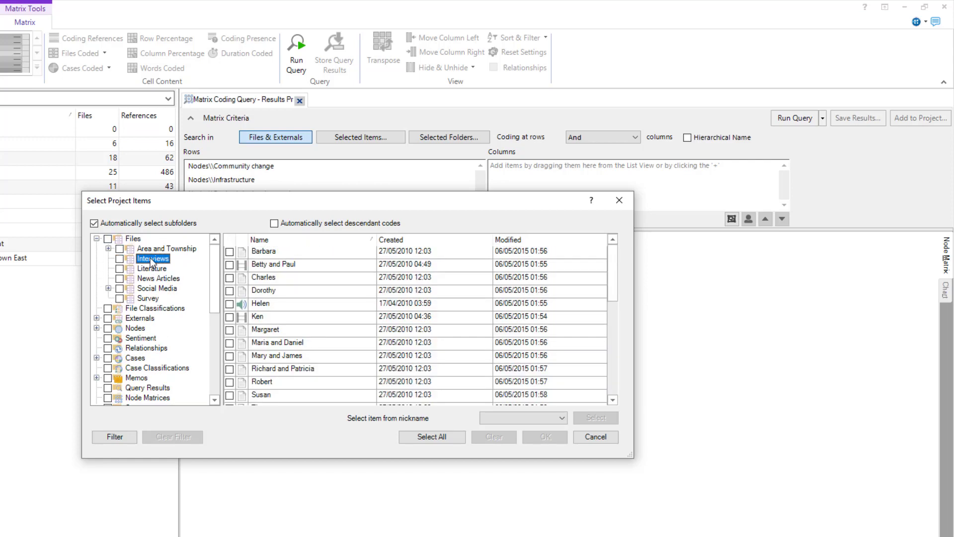
click(230, 265)
click(229, 278)
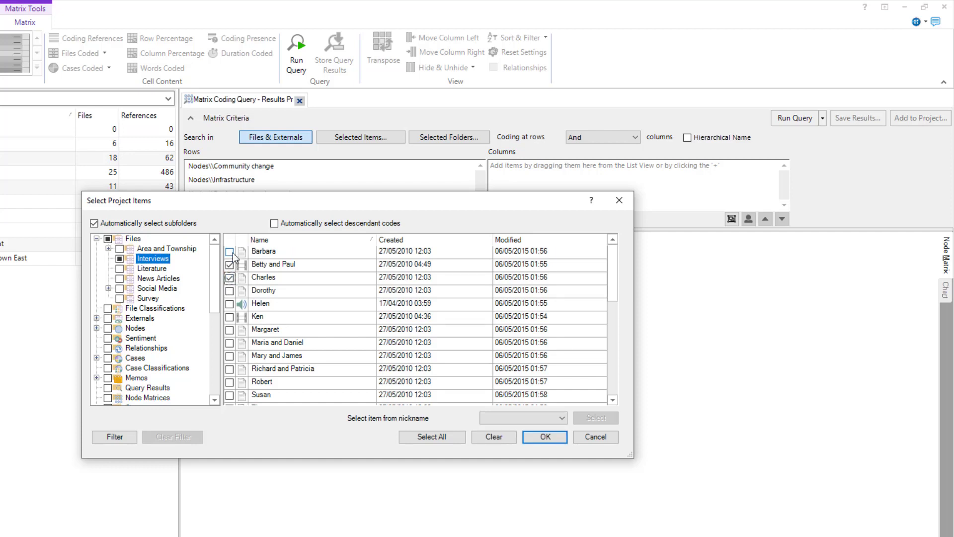
click(230, 252)
Step: Include the Attitude child nodes Mixed, Negative, Neutral and Positive in the column item selection
click(97, 328)
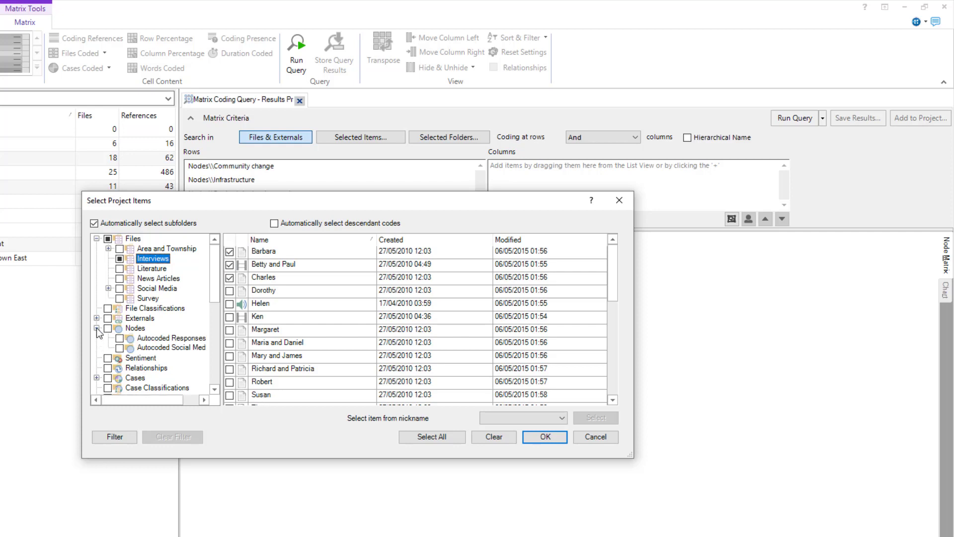
click(136, 328)
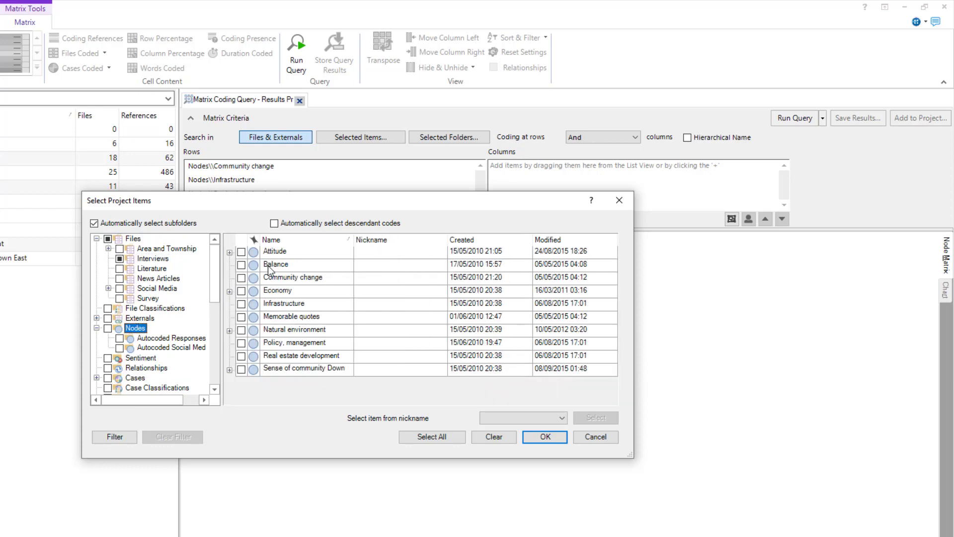
click(230, 252)
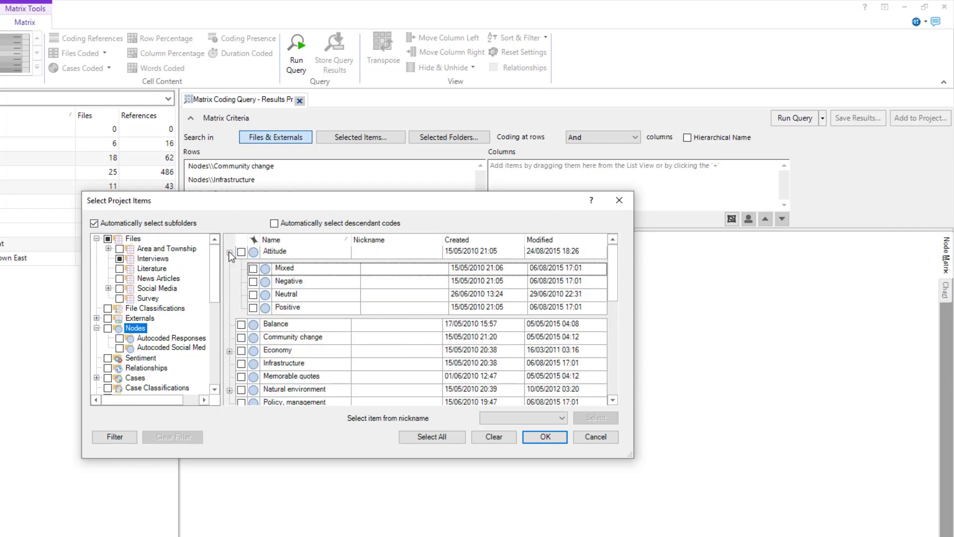
click(253, 268)
click(253, 281)
click(253, 295)
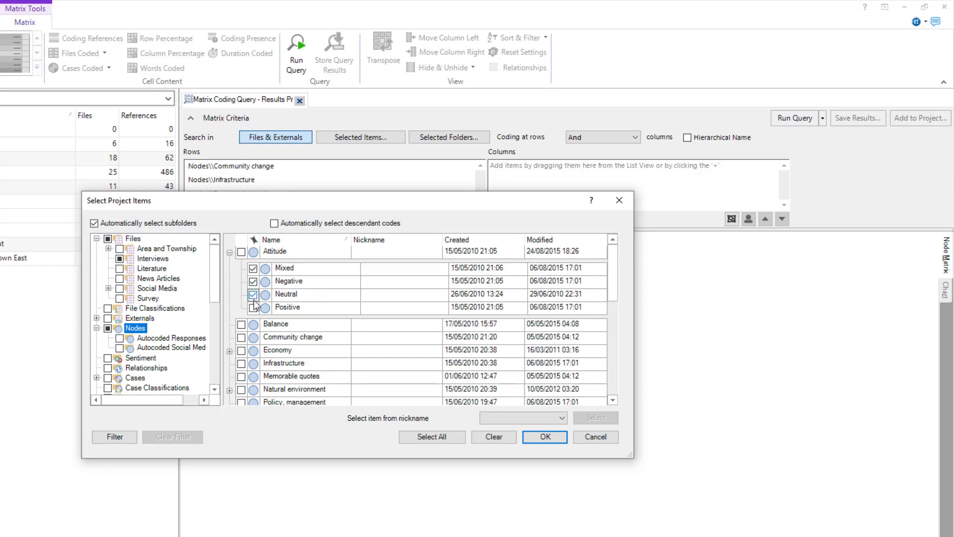
click(253, 308)
Step: Include the place cases Atlantic Beach and Beaufort under Carteret County, and add all chosen items as matrix columns
drag(218, 289, 219, 307)
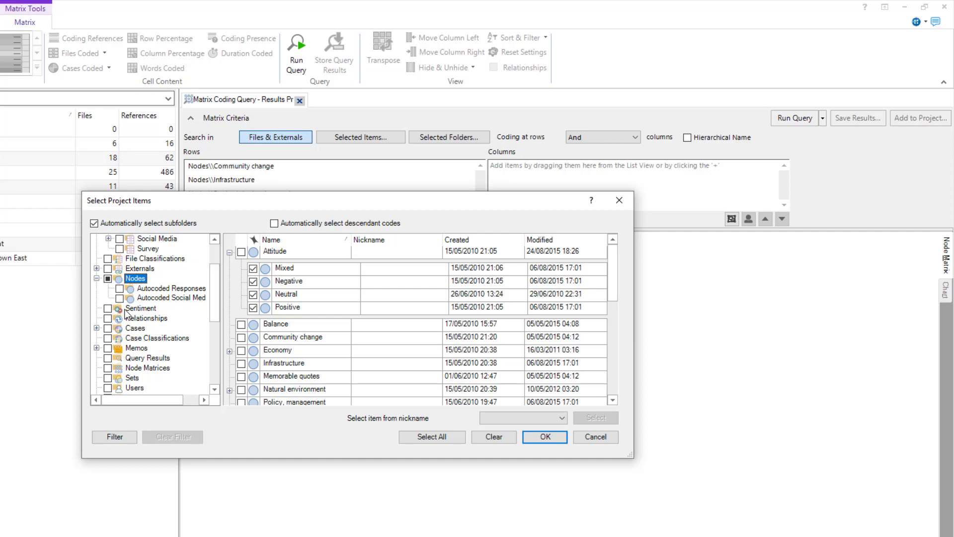
click(97, 328)
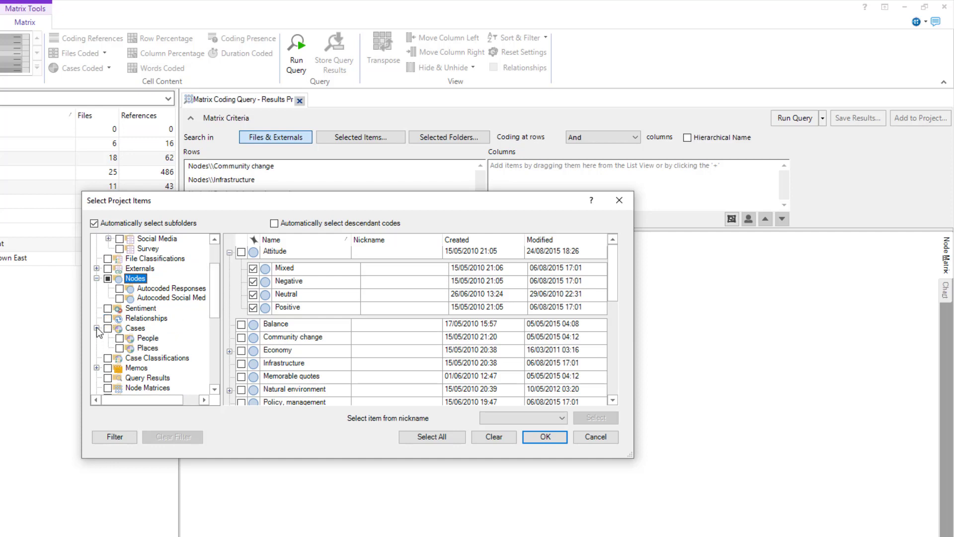
click(156, 349)
click(230, 252)
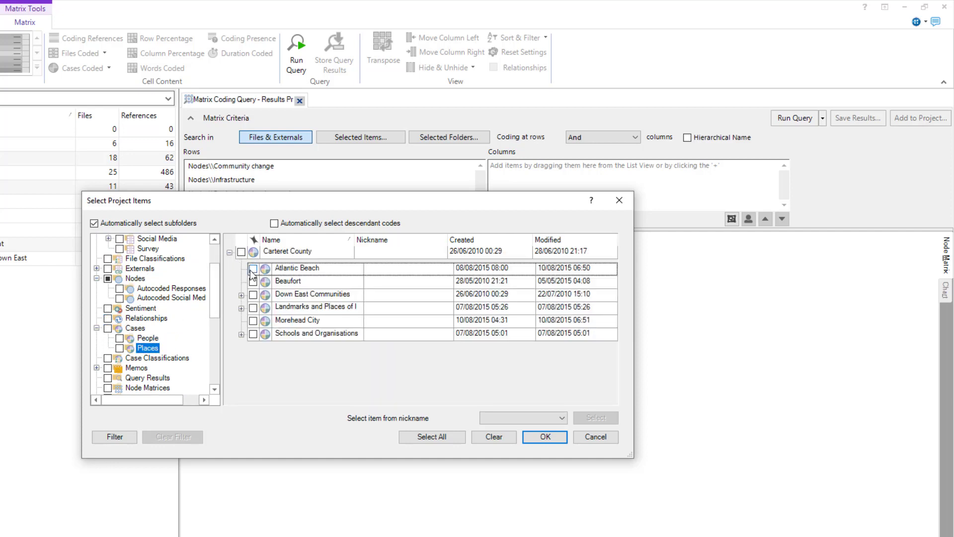
click(253, 269)
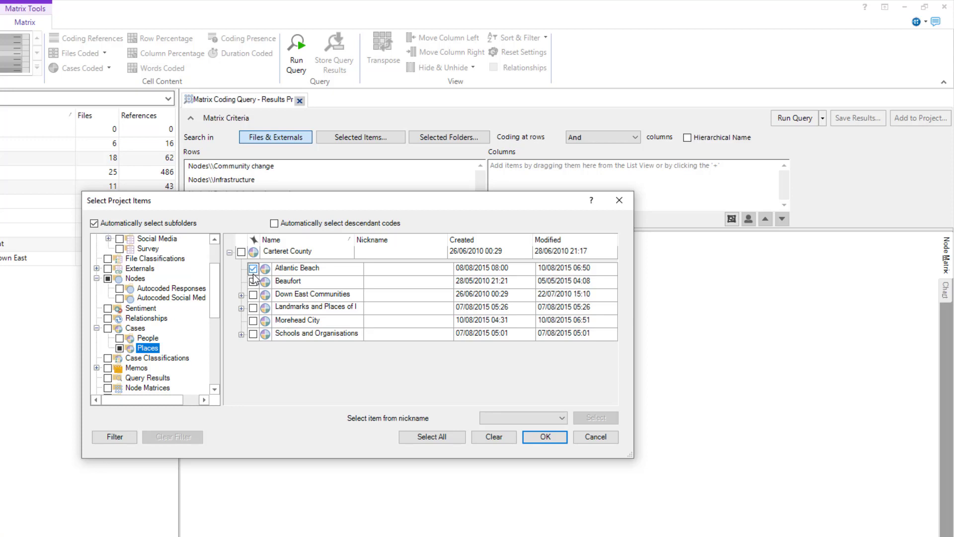
click(253, 281)
click(540, 437)
scroll(592, 183, up, 3)
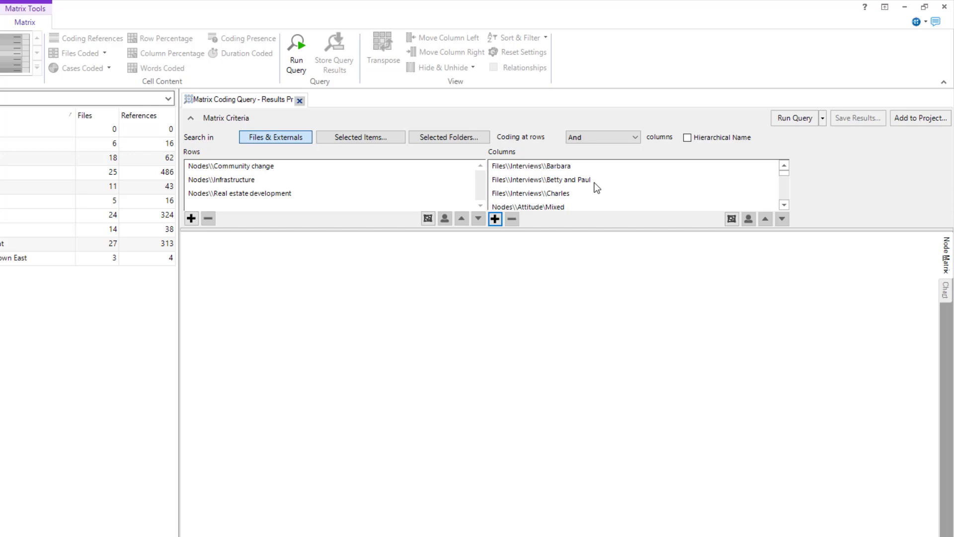
Step: Run the matrix coding query, view its results as a chart and return to the node matrix
click(796, 118)
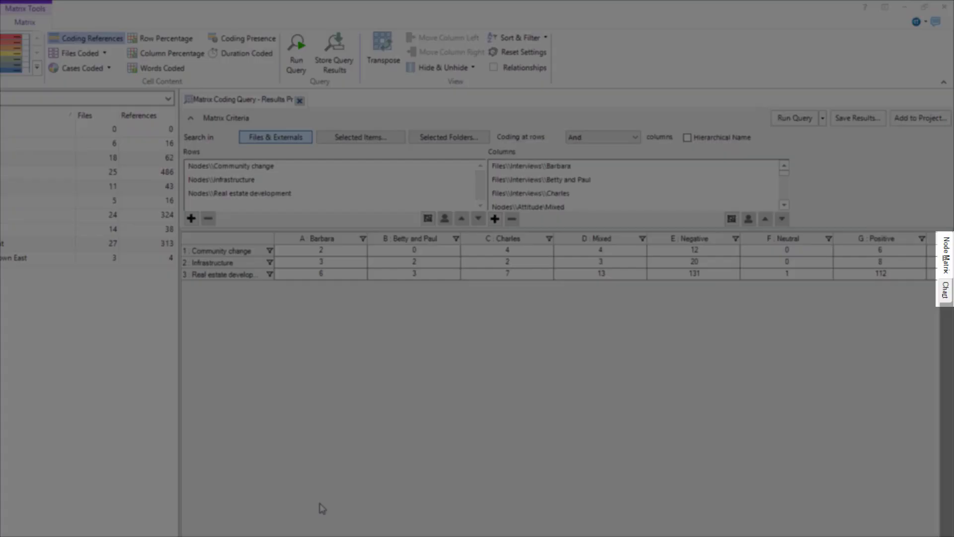
click(946, 291)
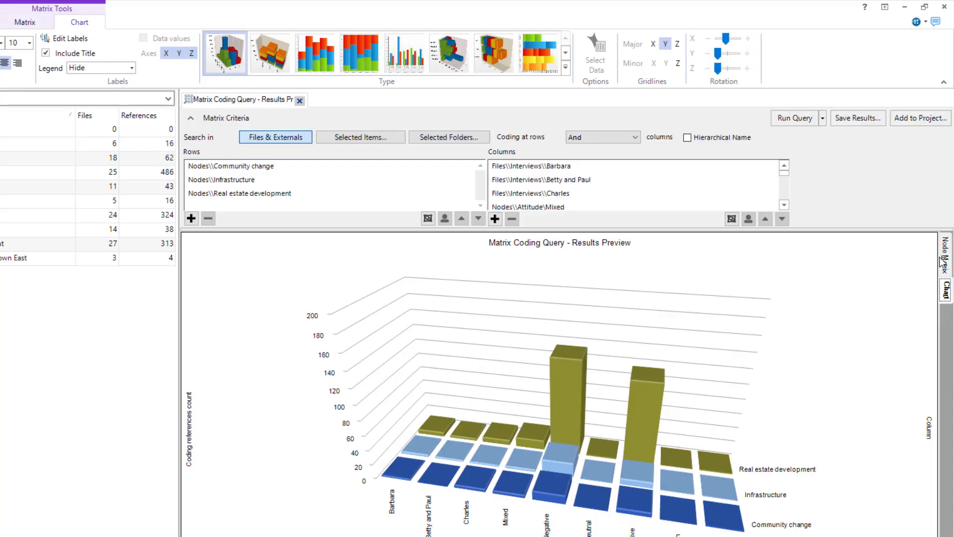
click(945, 258)
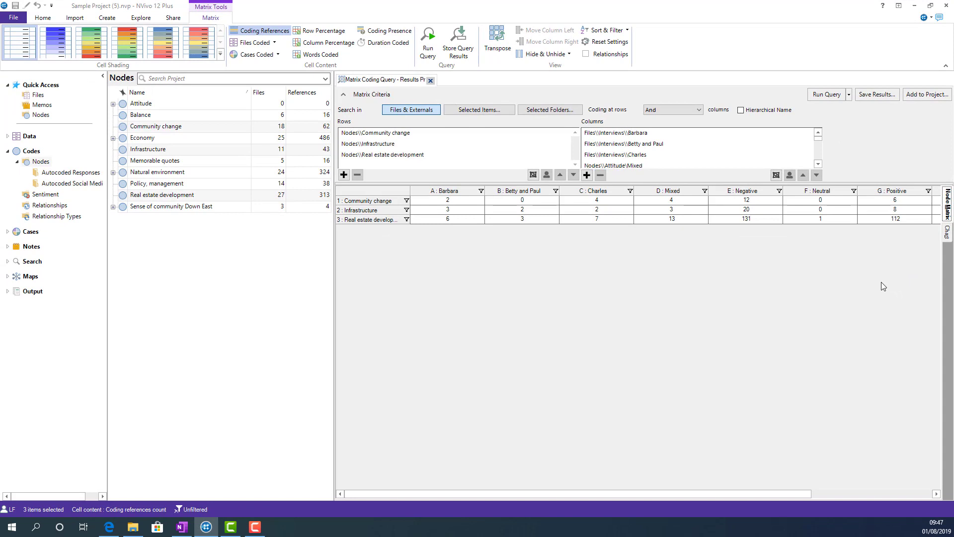
drag(779, 497, 641, 495)
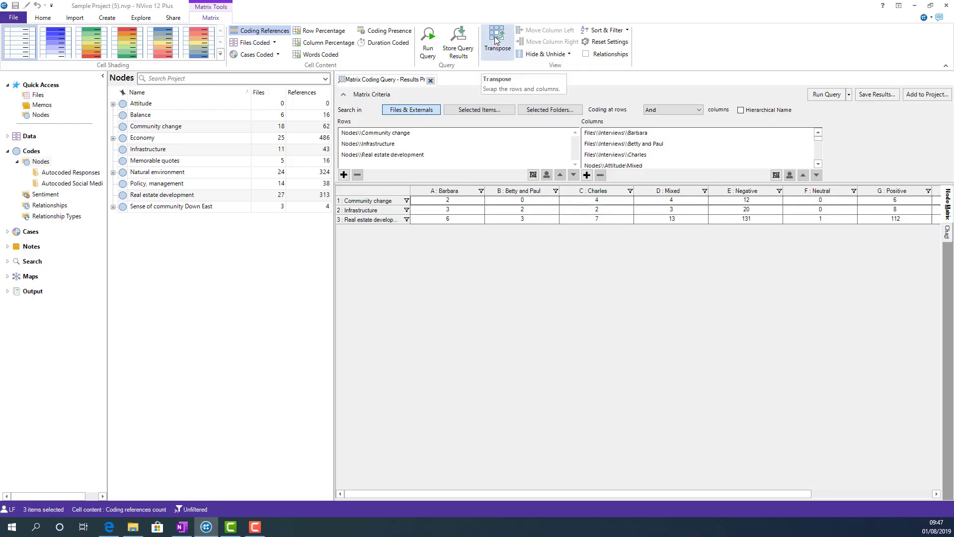
Step: Transpose the result matrix's rows and columns and apply blue cell shading
click(495, 39)
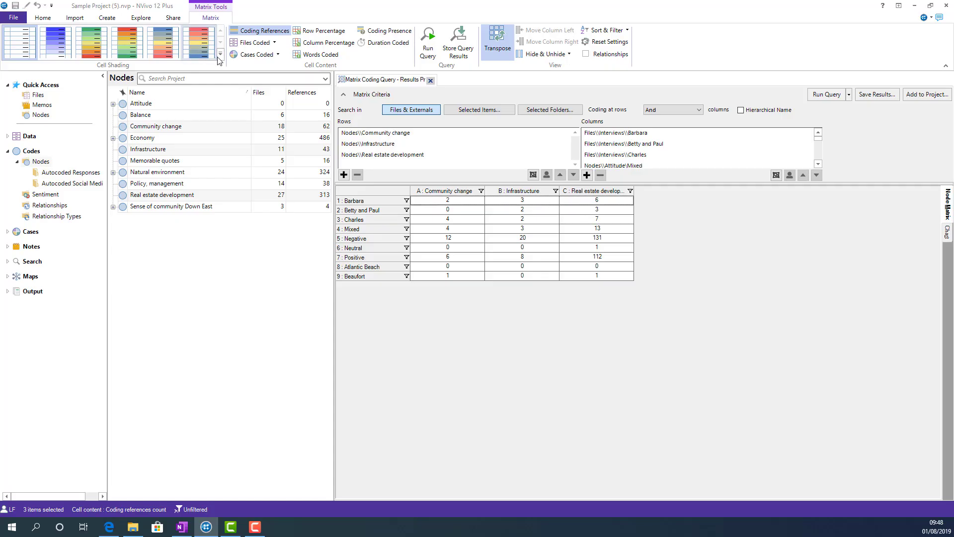
click(221, 54)
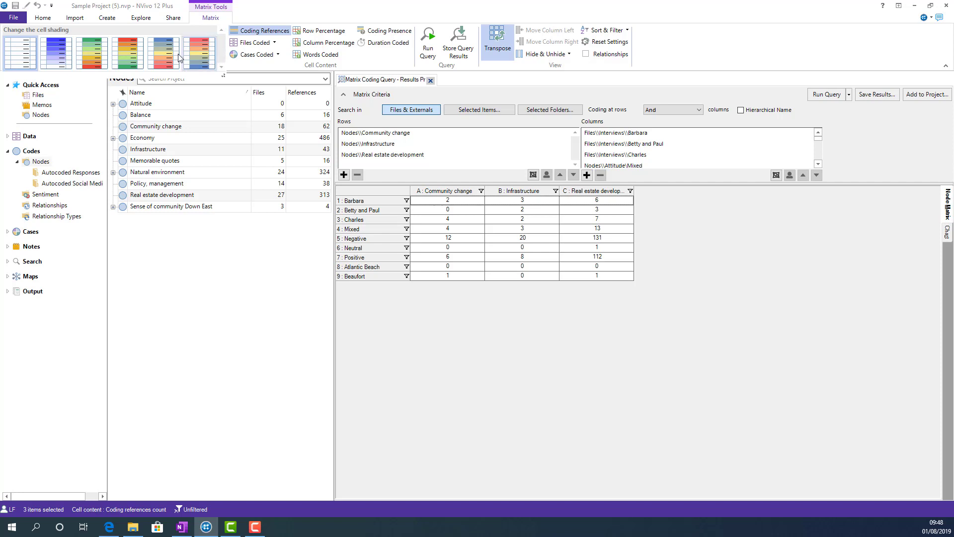
click(59, 56)
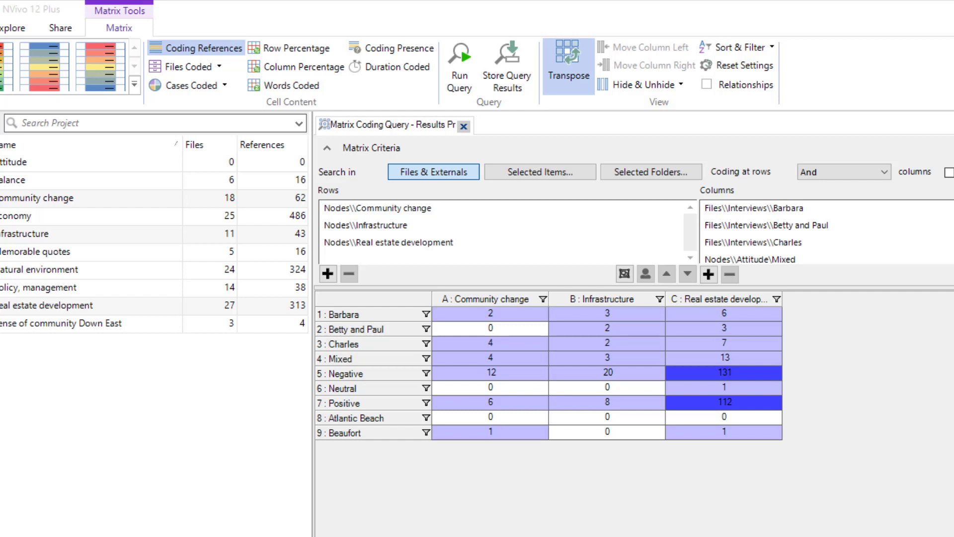
Step: Switch the matrix cell content to words coded, coding presence and duration coded in turn
click(309, 84)
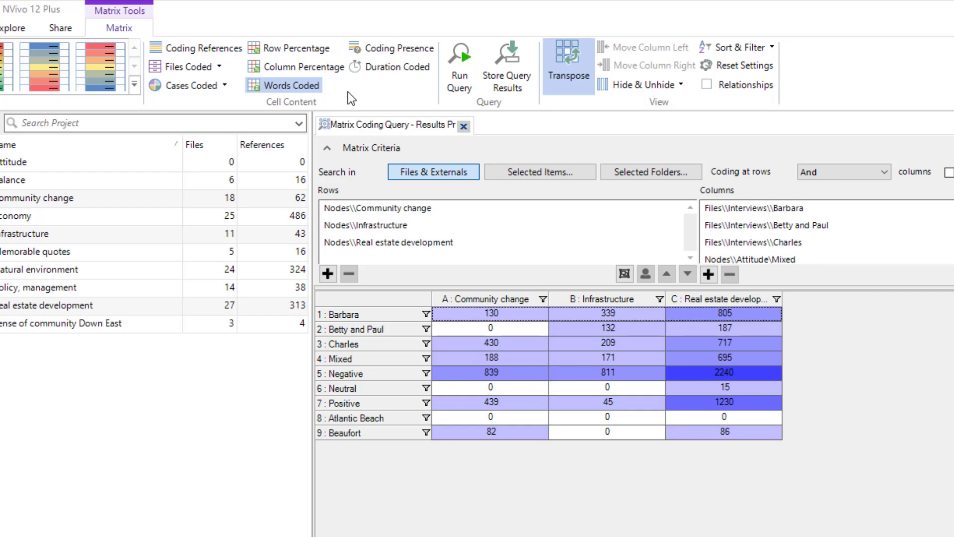
click(365, 48)
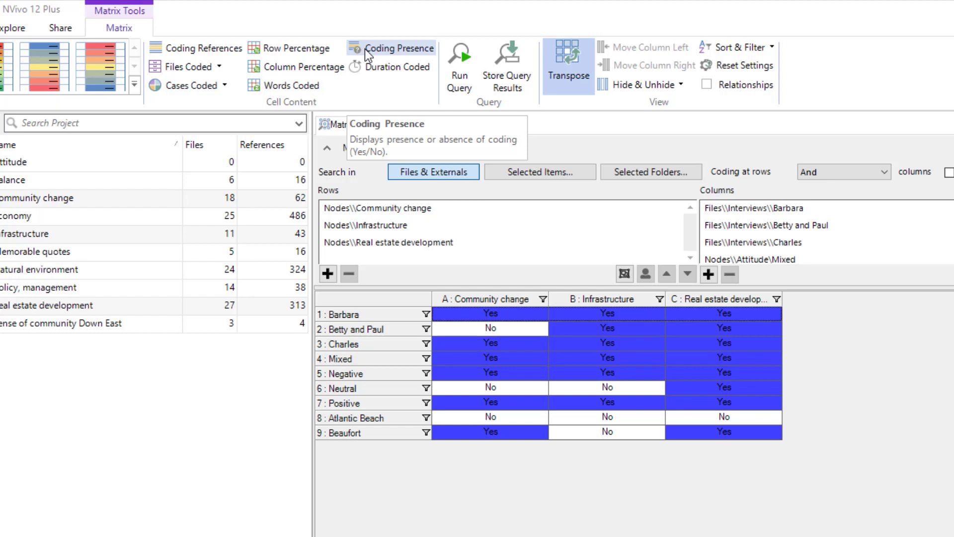
click(405, 66)
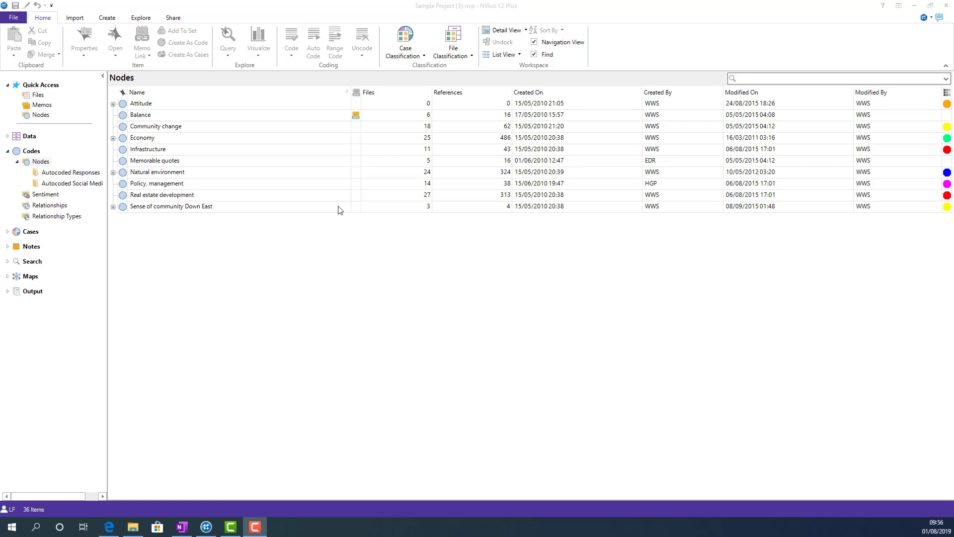
Step: Start a new matrix coding query with the Economy child nodes Agriculture, Fishing or aquaculture, Jobs and cost of living, and Tourism as rows
click(145, 20)
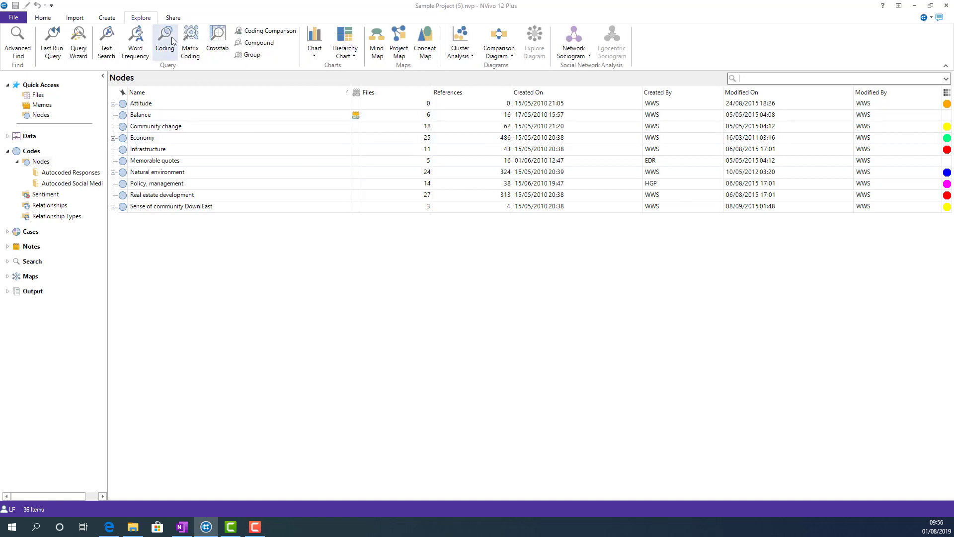
click(191, 43)
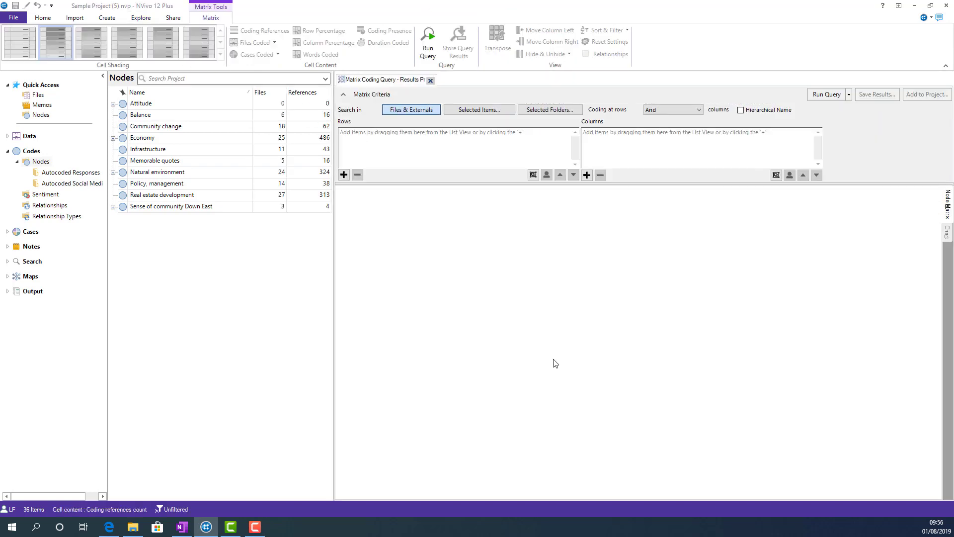
click(114, 139)
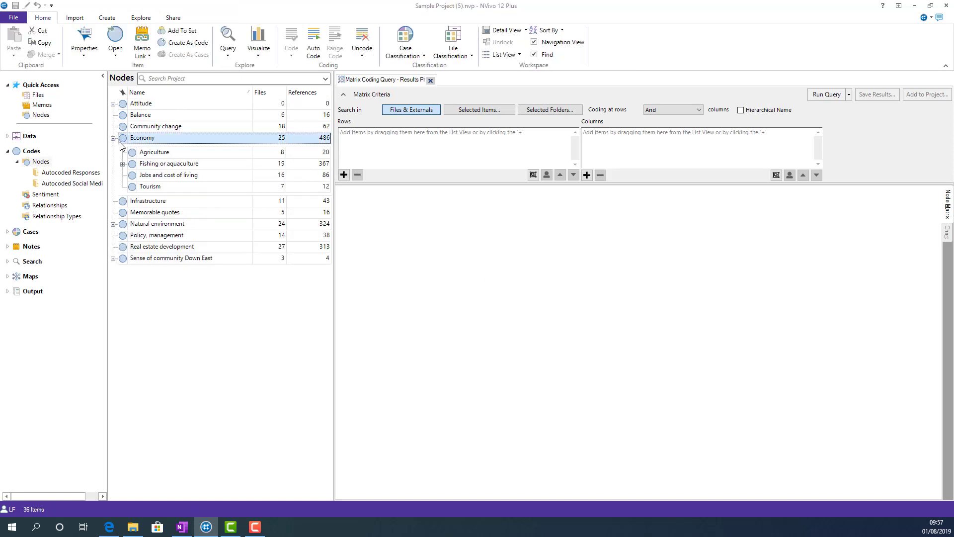
click(153, 153)
shift+click(160, 186)
drag(160, 187, 393, 149)
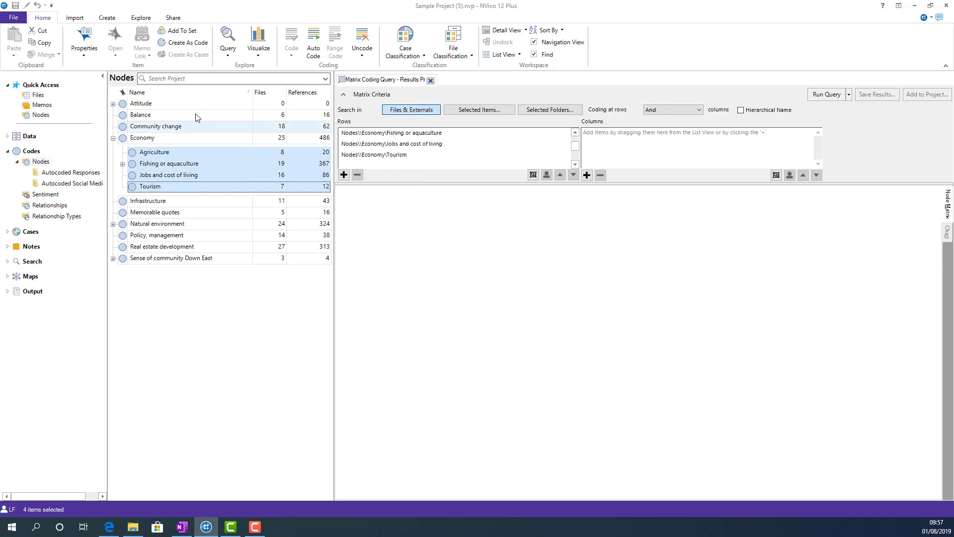
Step: Add the Attitude child nodes Mixed, Negative, Neutral and Positive as the query's columns and enlarge the criteria area to show them all
click(113, 104)
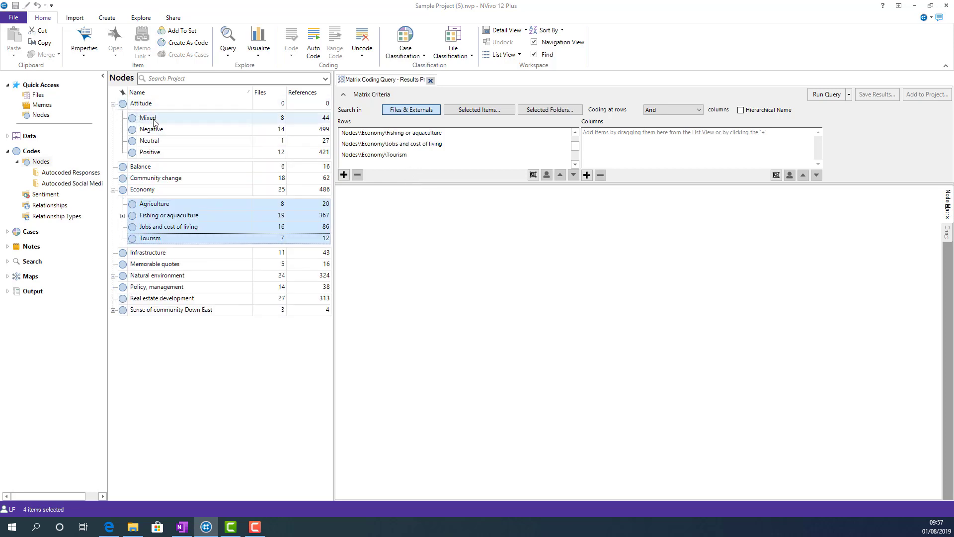
click(151, 120)
shift+click(168, 152)
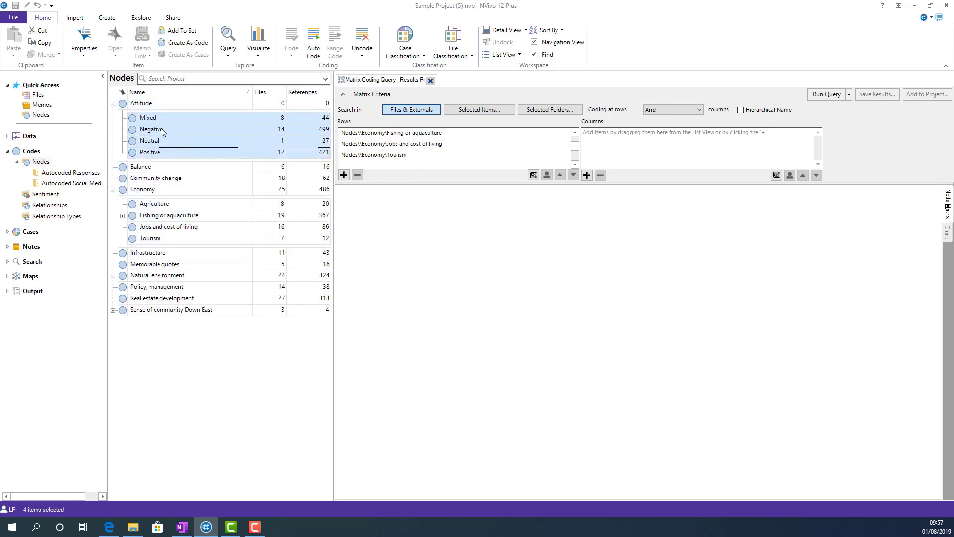
drag(161, 127, 622, 158)
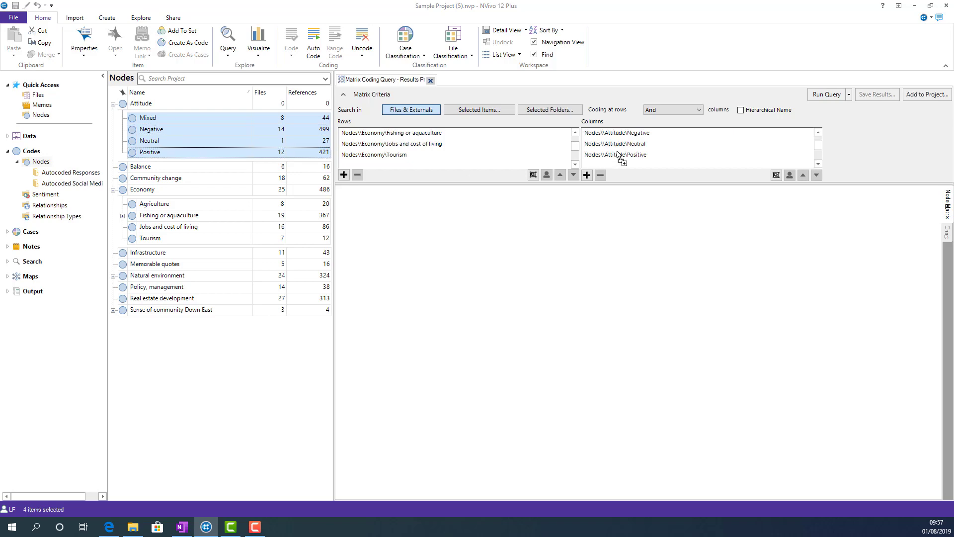
drag(676, 184, 679, 200)
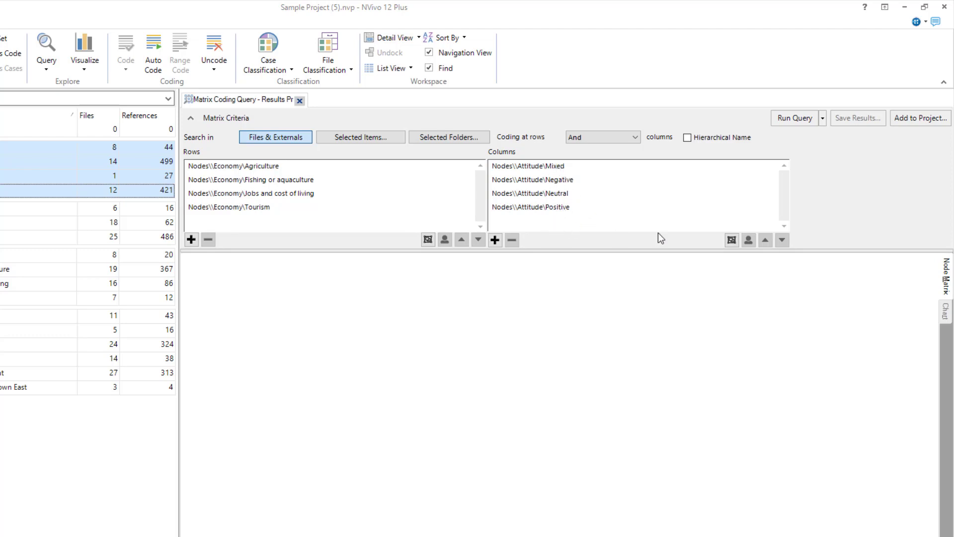
Step: Reorder the Attitude columns in the query criteria to Neutral, Negative, Mixed and Positive
click(558, 208)
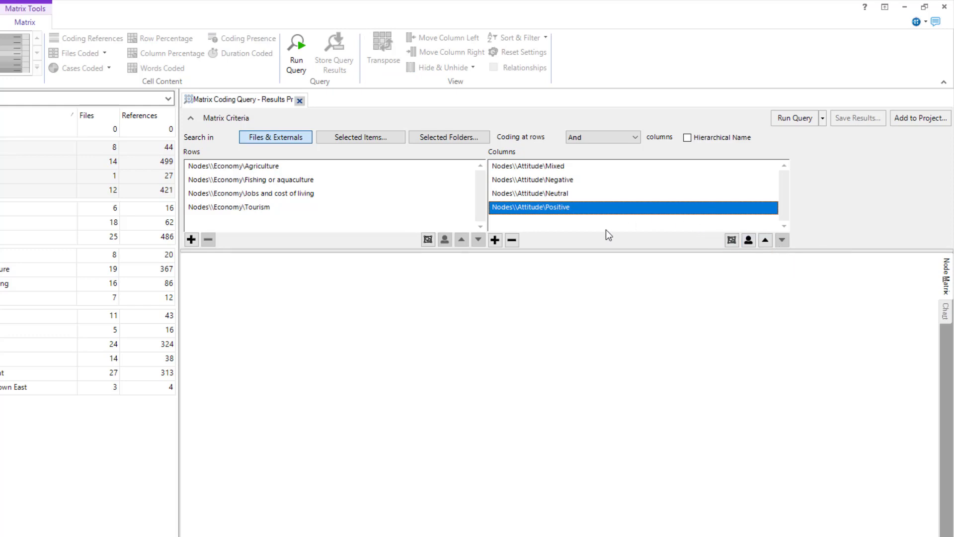
click(568, 180)
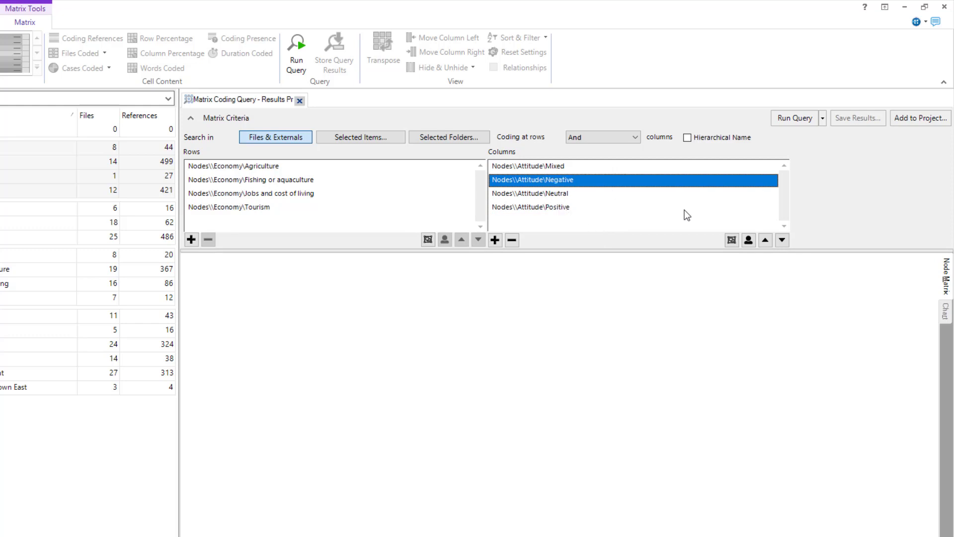
click(766, 240)
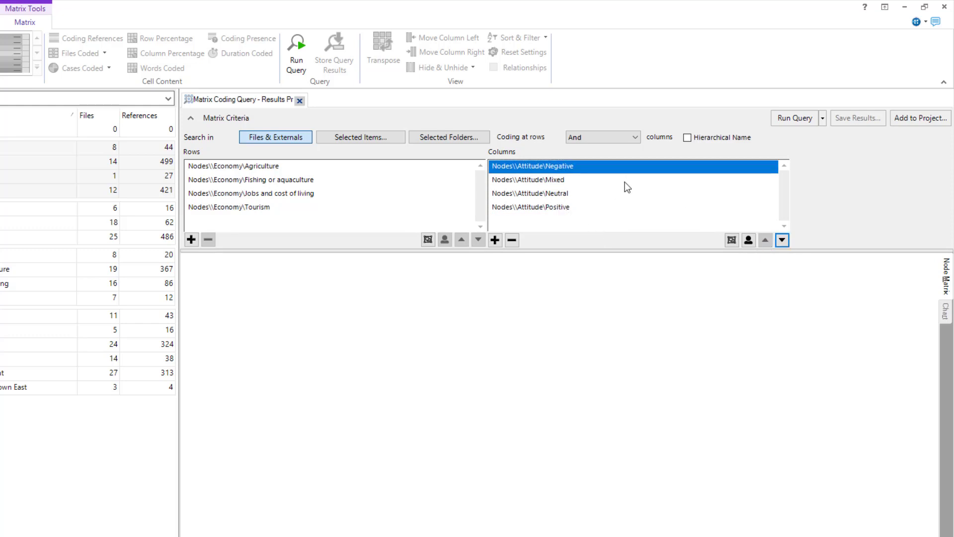
click(574, 202)
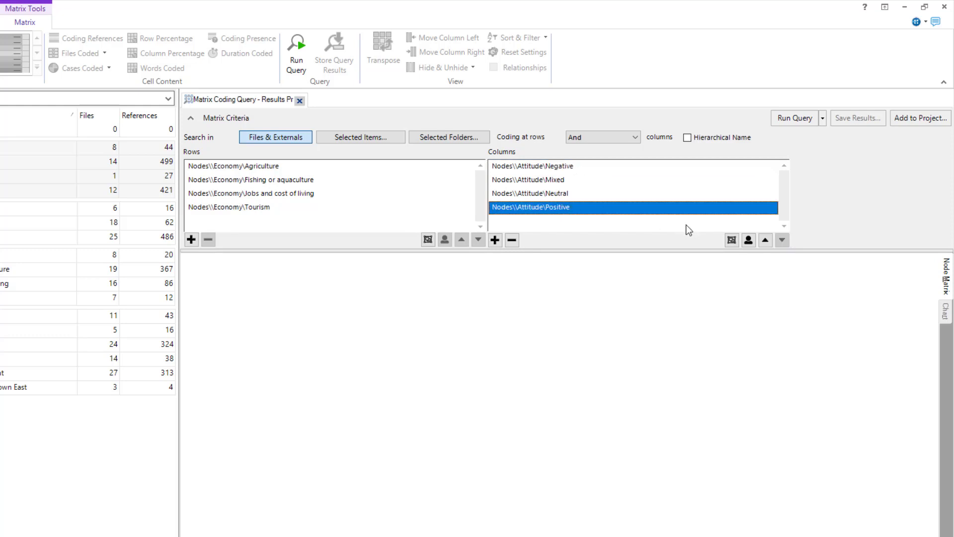
click(765, 240)
click(625, 208)
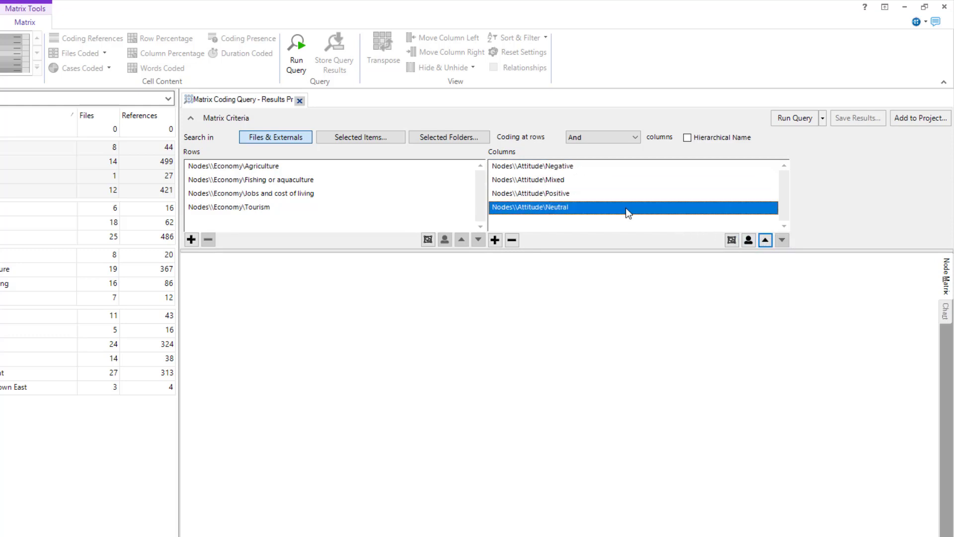
click(765, 240)
click(765, 240)
click(765, 240)
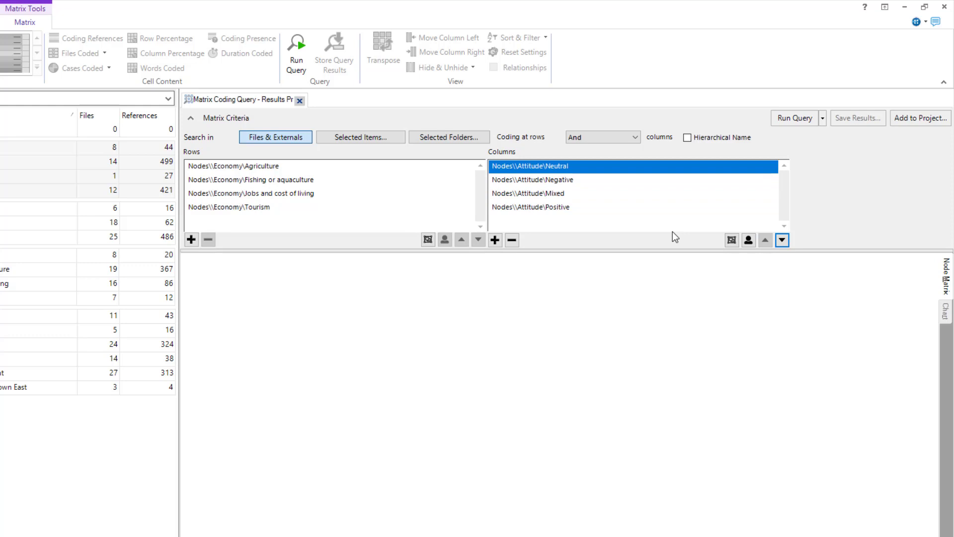
Step: Run the matrix coding query and display the cells as words coded with blue shading
click(795, 118)
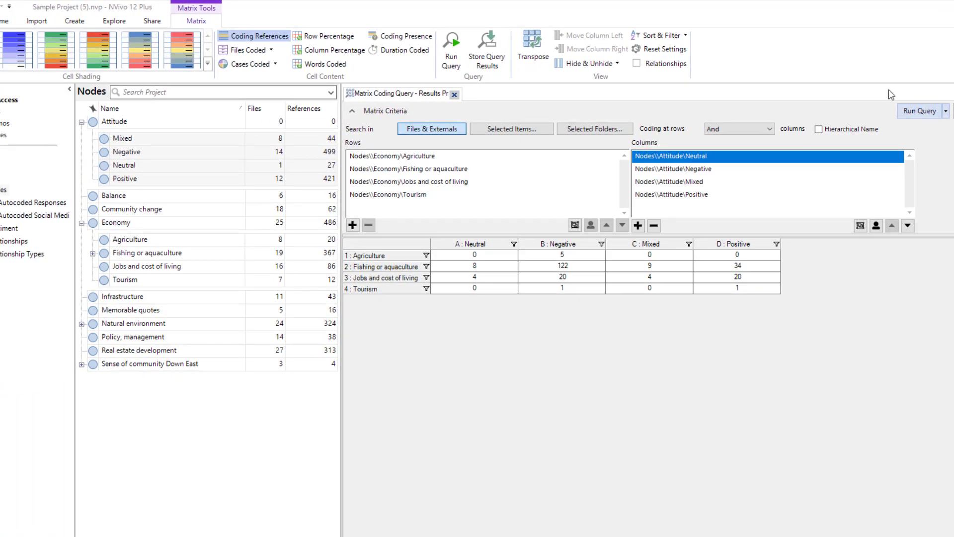
click(340, 69)
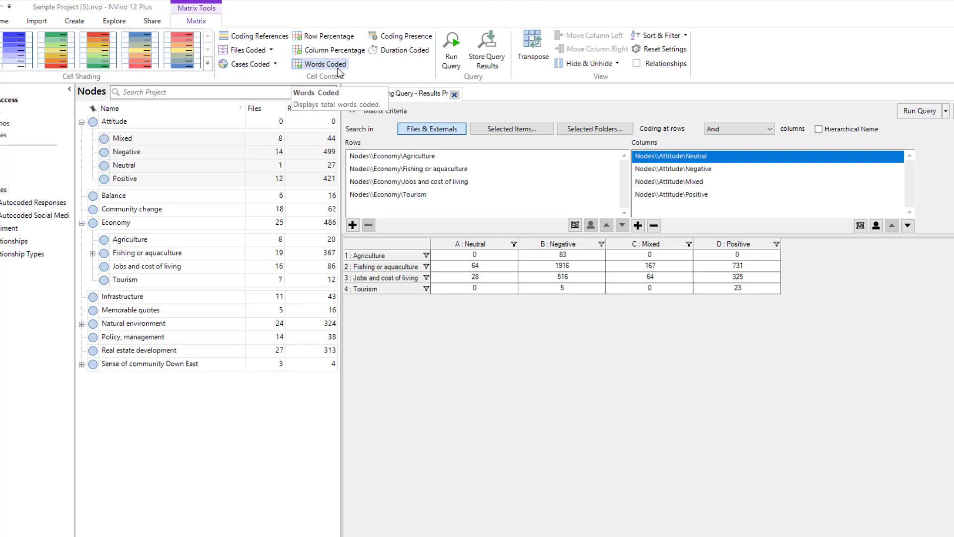
click(17, 49)
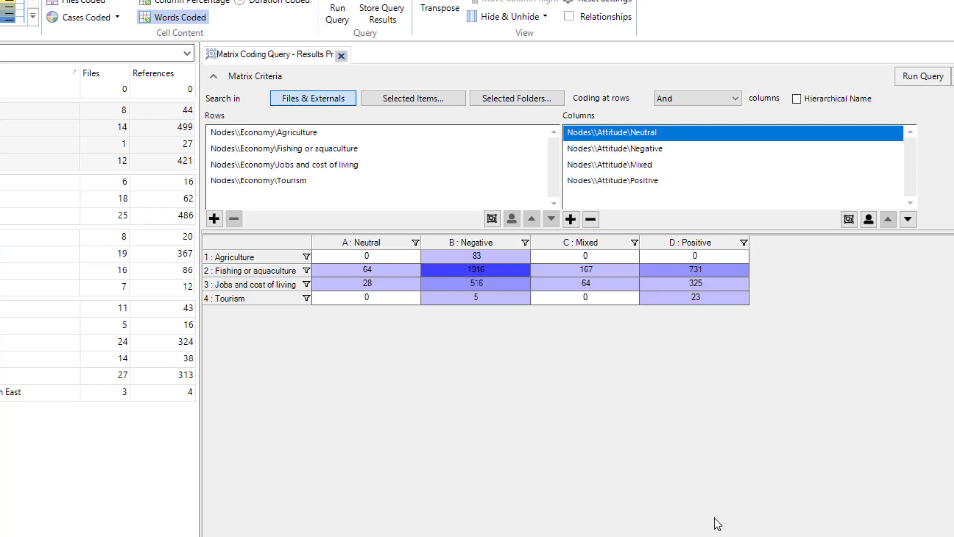
Step: View the results as a rotated 3D chart, compare the percentage stacked and grouped column types, and return to the node matrix
click(947, 248)
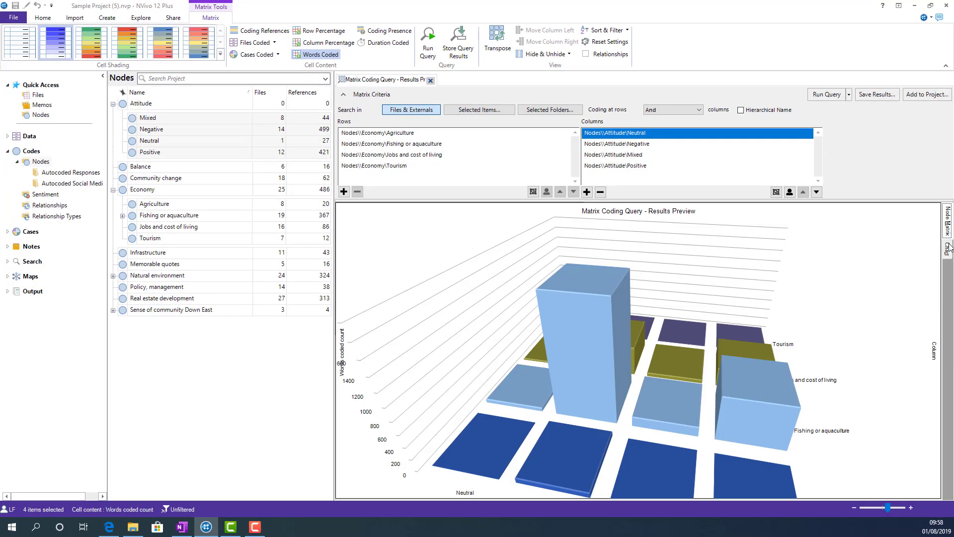
drag(902, 305, 918, 341)
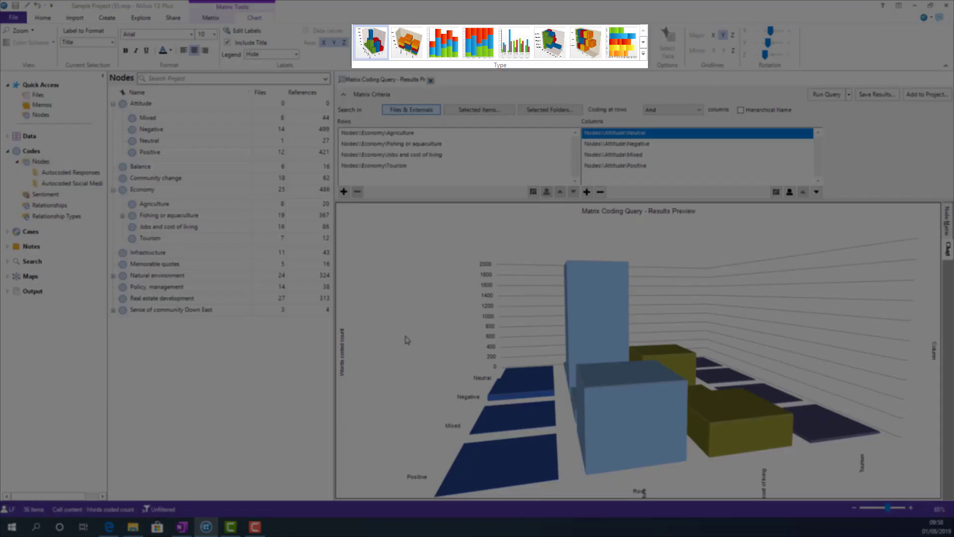
click(475, 51)
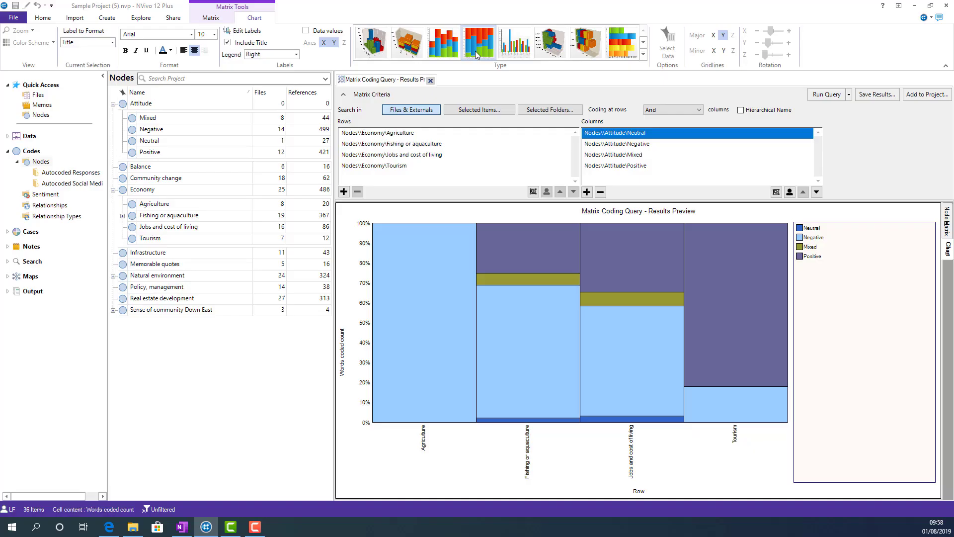
click(512, 53)
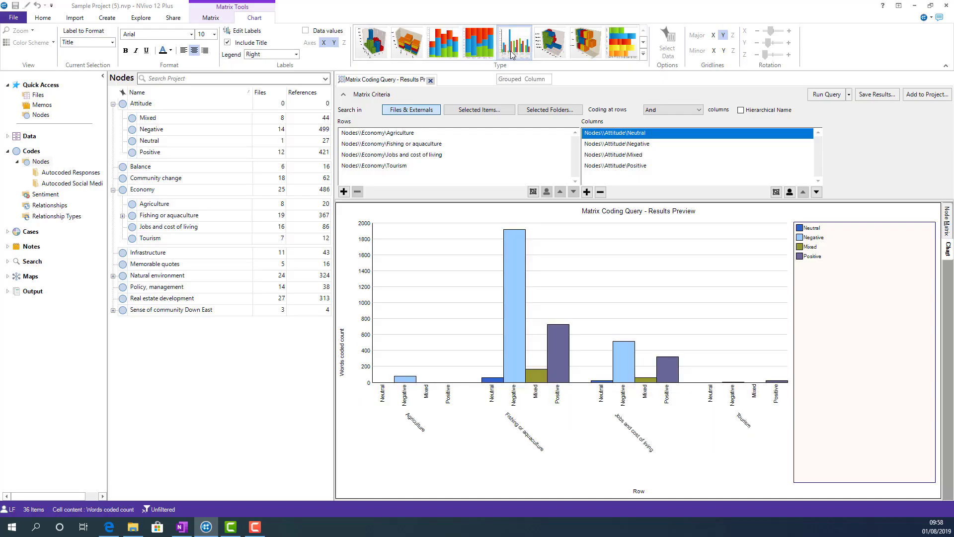
click(947, 224)
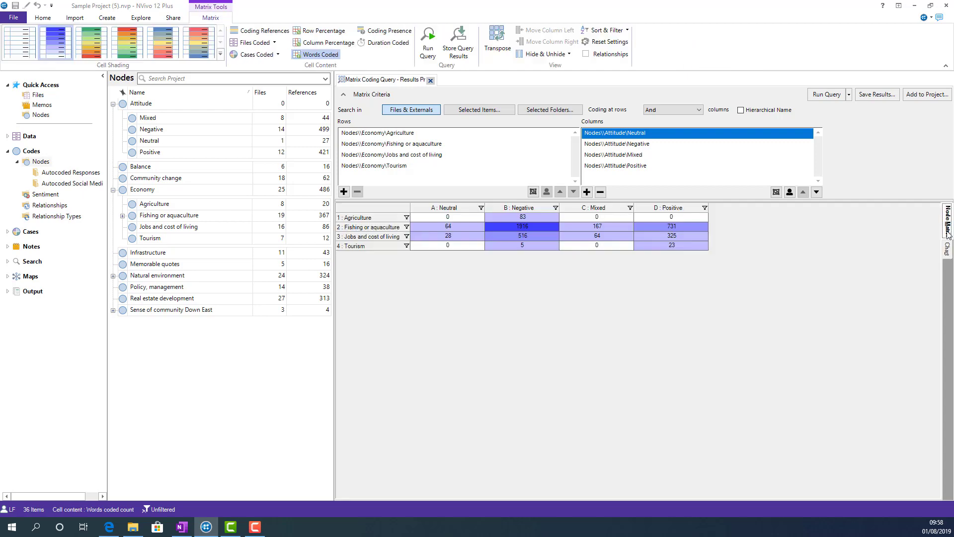
right_click(692, 244)
click(737, 263)
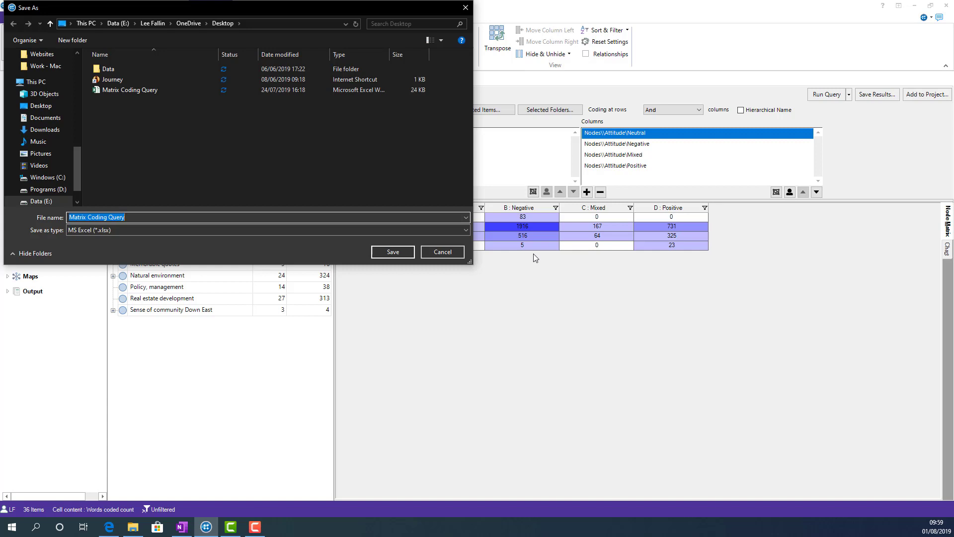
click(462, 254)
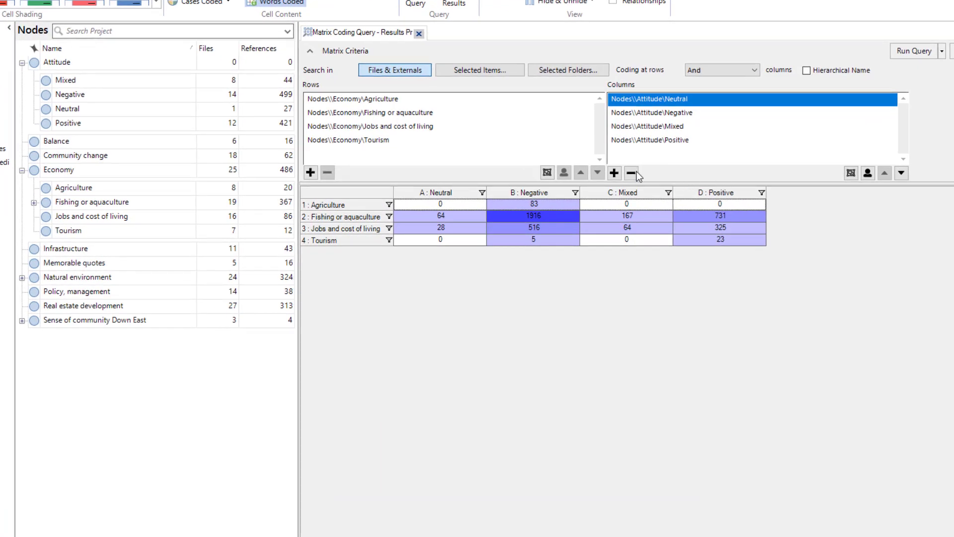
Step: Remove the four Attitude nodes Neutral, Positive, Mixed and Negative from the query's columns
click(636, 174)
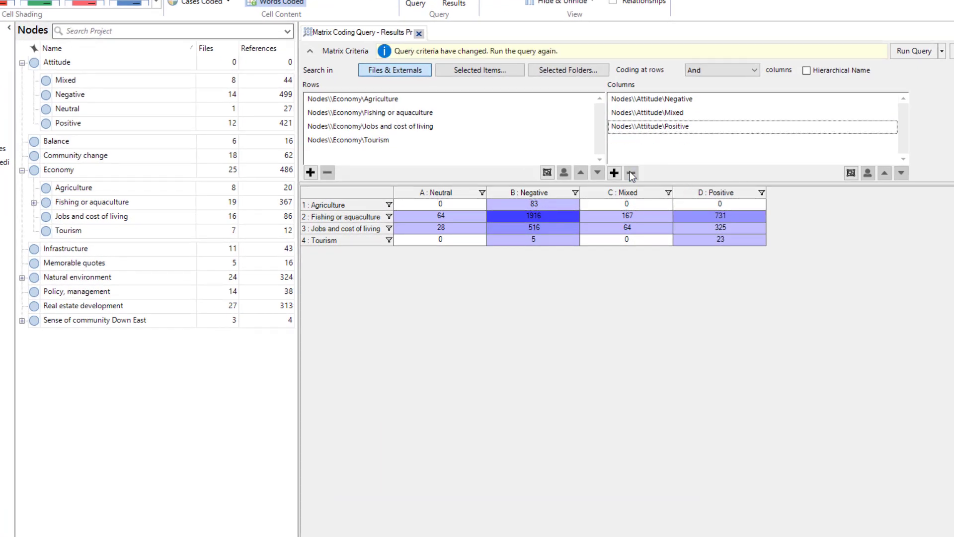
click(646, 126)
click(630, 174)
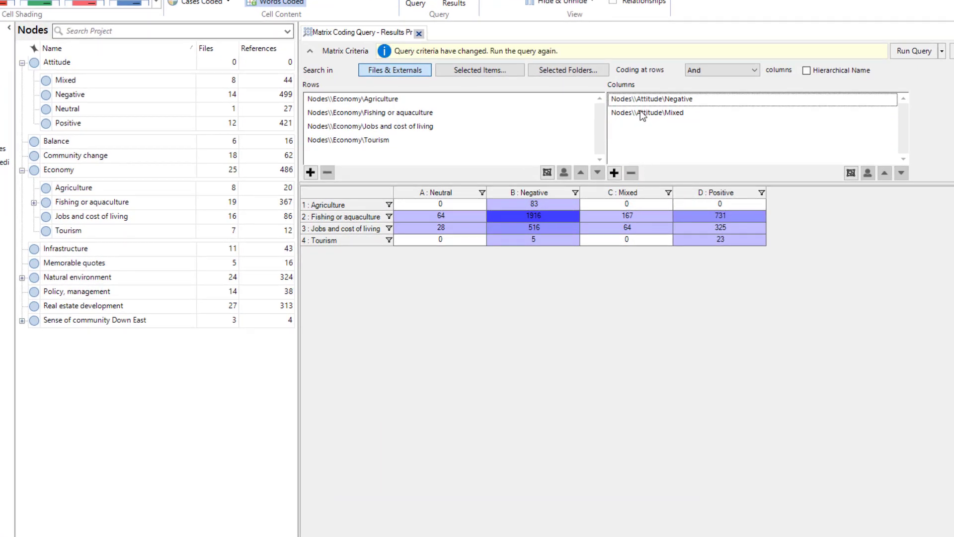
click(644, 112)
click(631, 174)
click(649, 101)
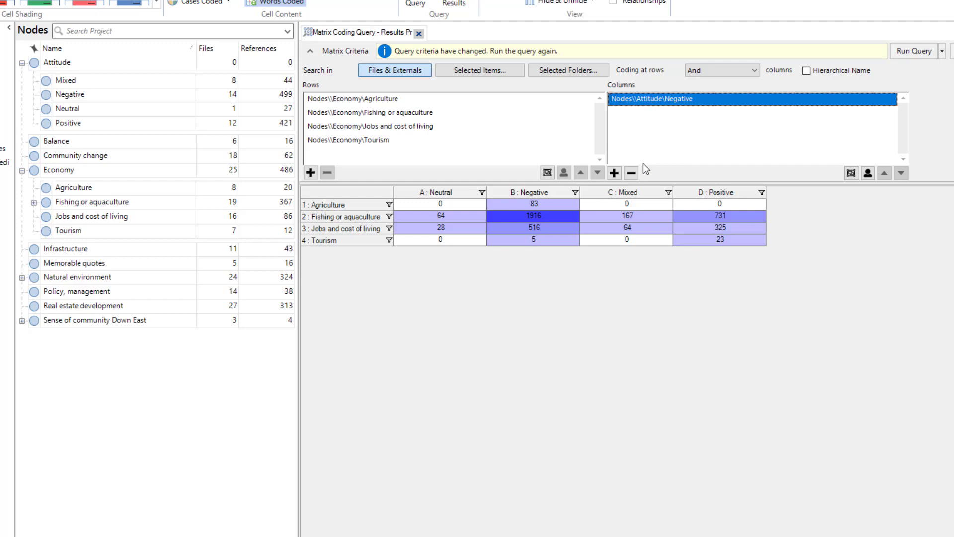
click(631, 173)
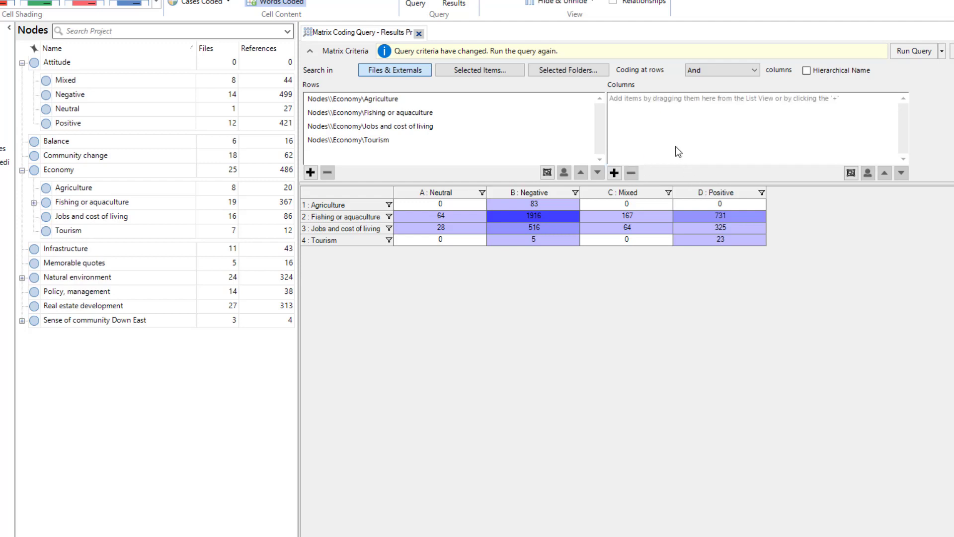
Step: Add a column to the query for the Person case classification's Gender attribute equal to Female
click(618, 174)
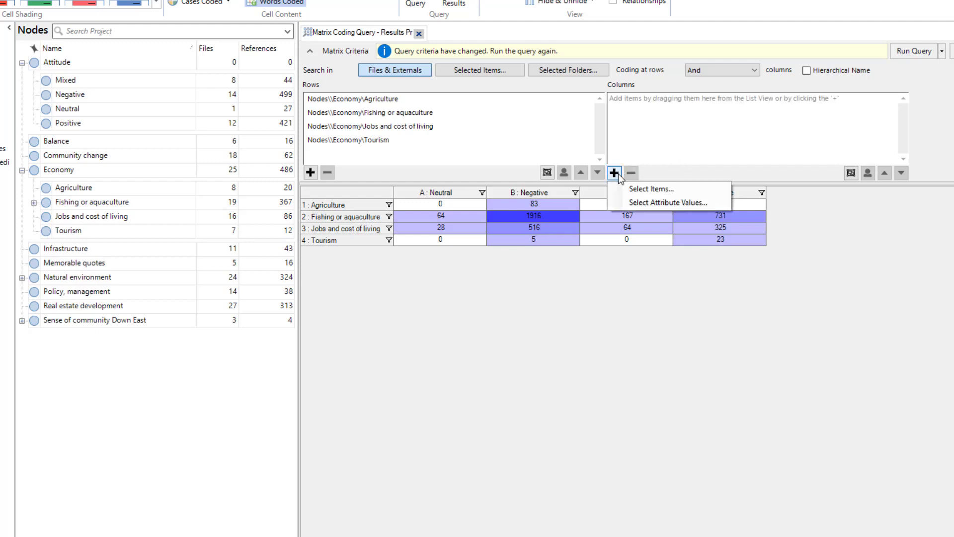
click(720, 203)
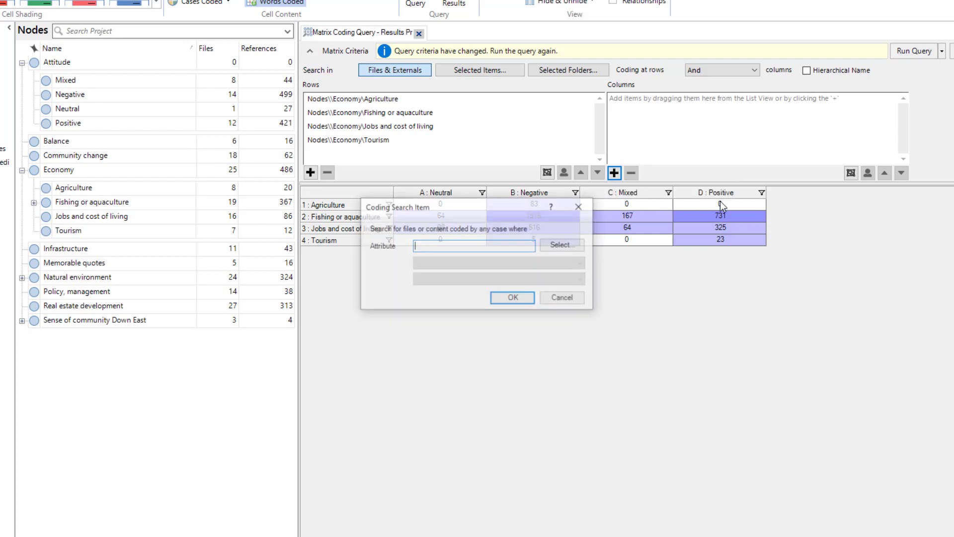
click(572, 246)
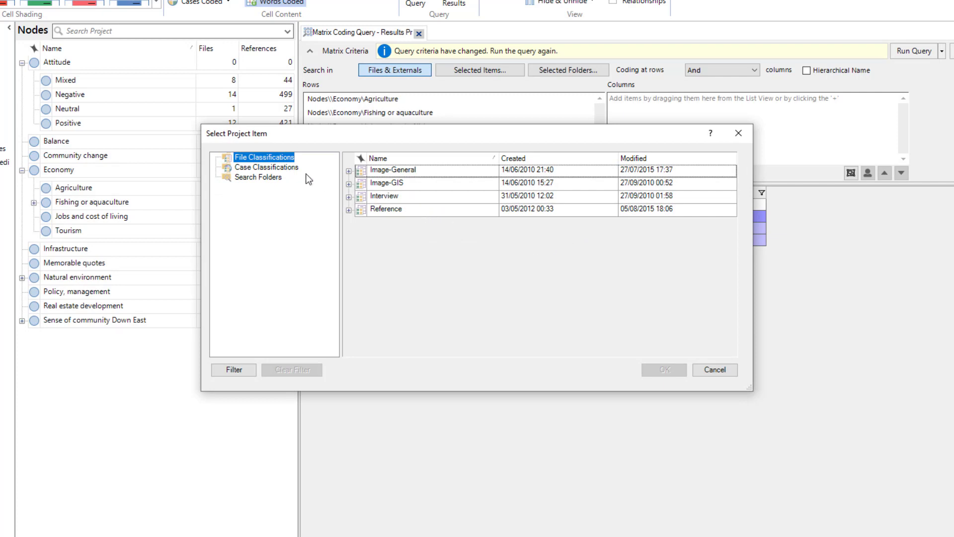
click(291, 169)
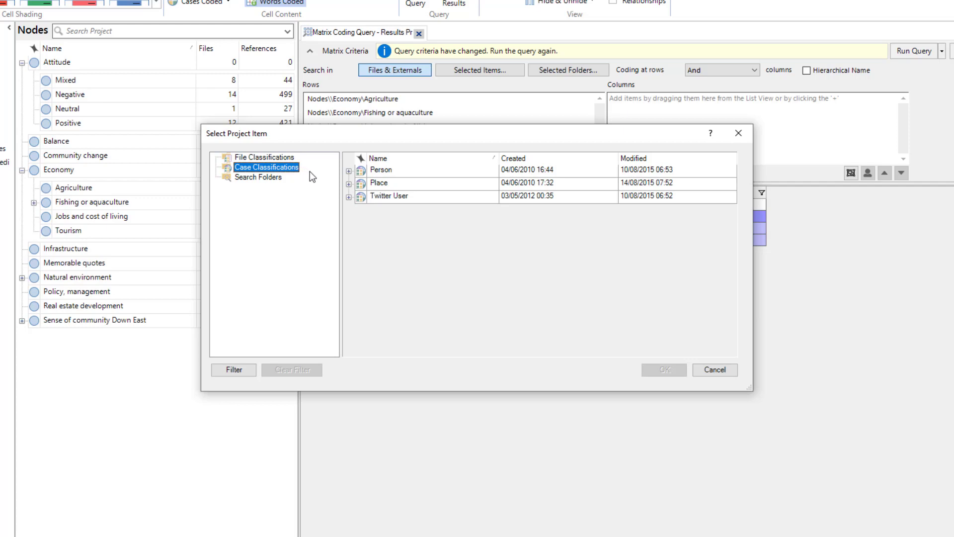
click(349, 171)
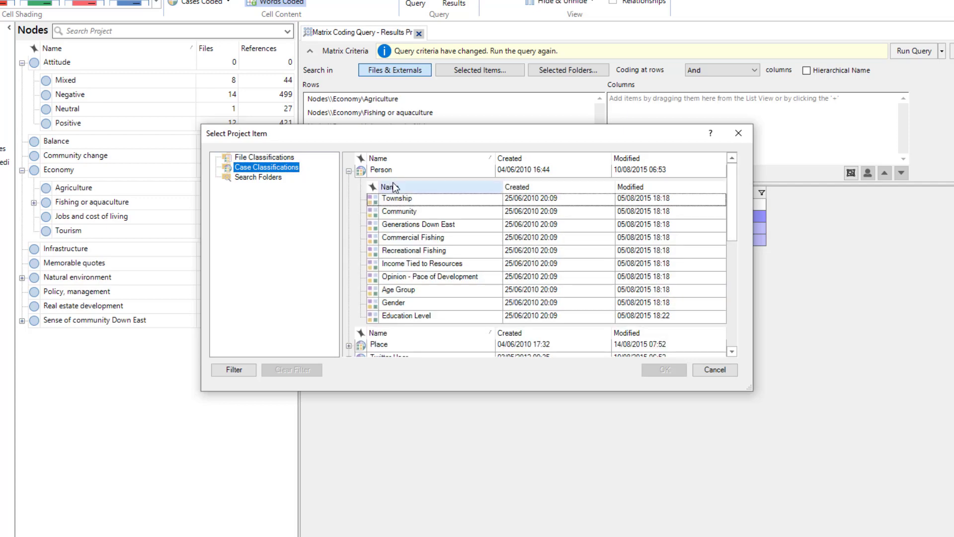
click(450, 303)
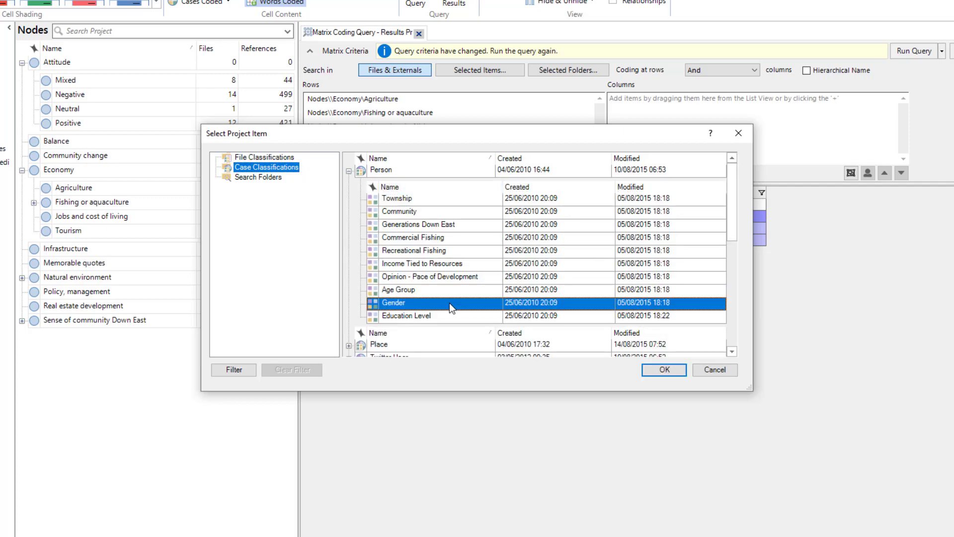
click(648, 372)
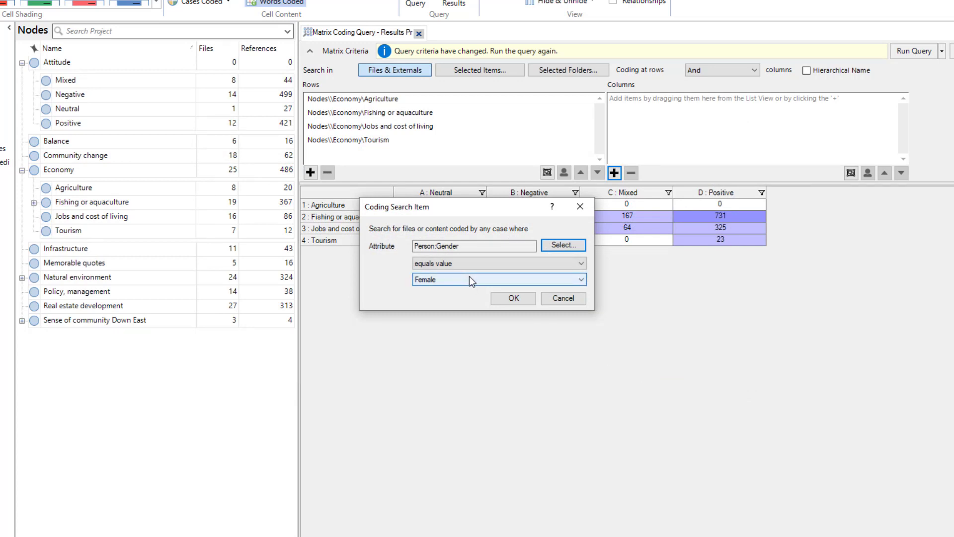
click(513, 298)
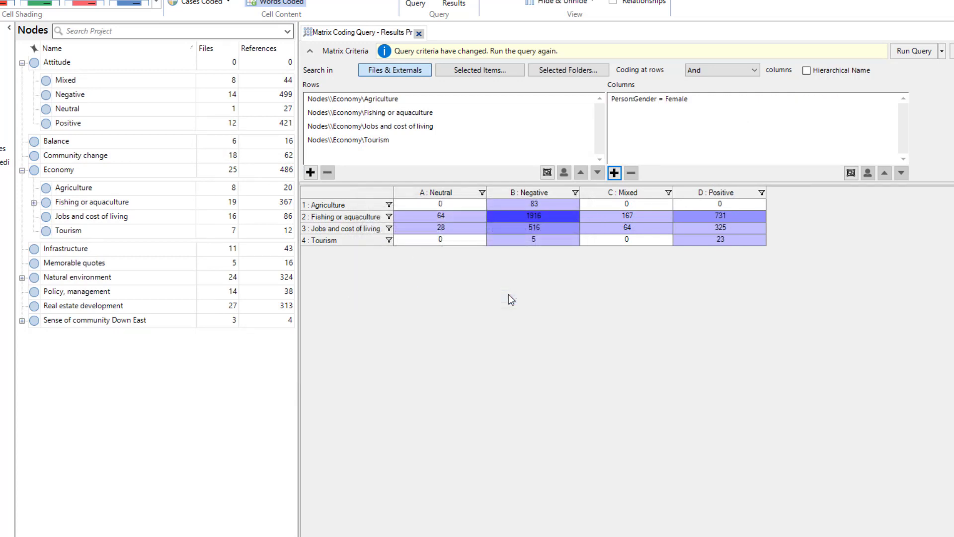
Step: Add a second column to the query for the Person case classification's Gender attribute equal to Male
click(614, 173)
click(651, 204)
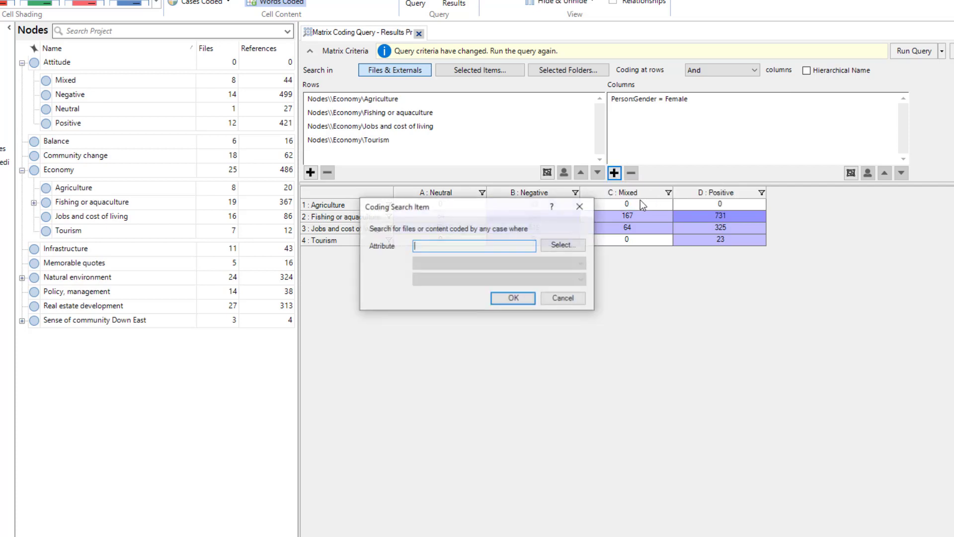
click(564, 245)
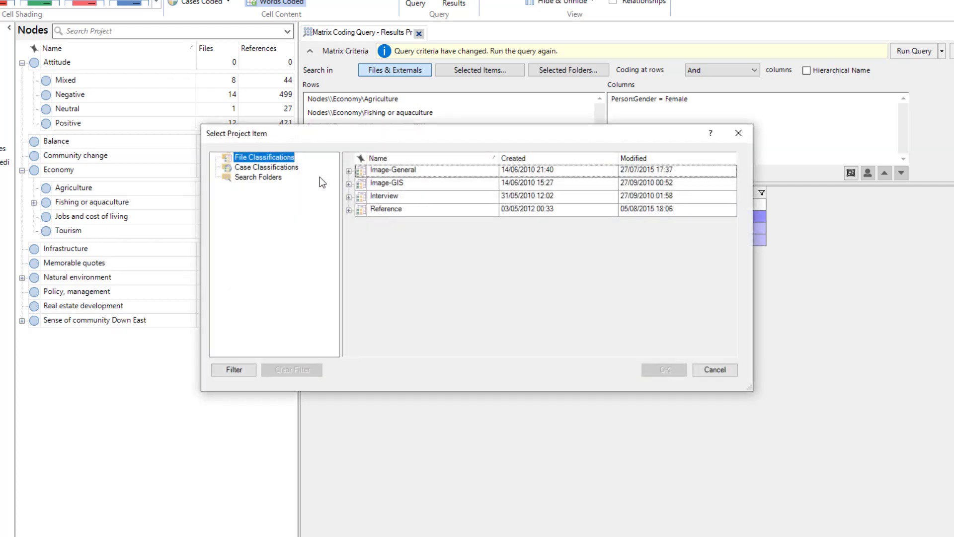
click(284, 168)
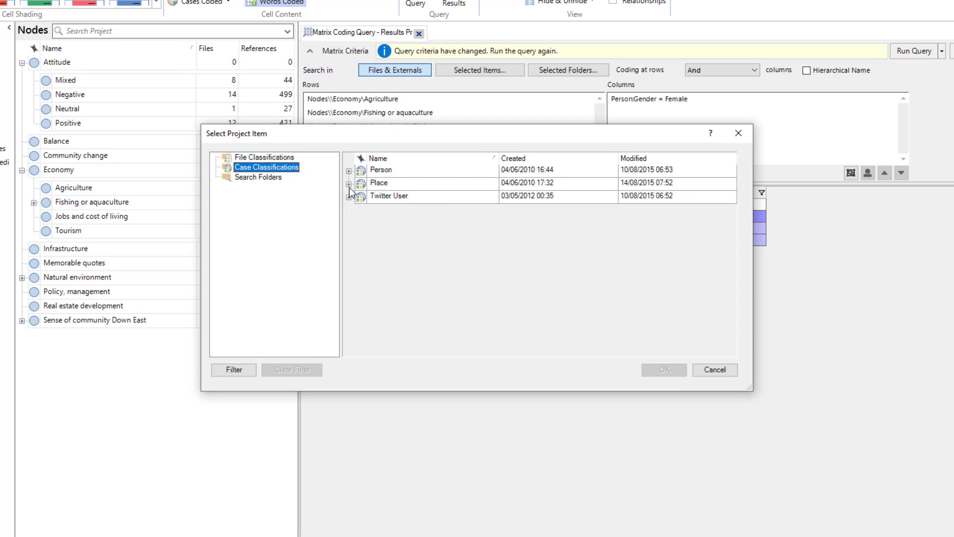
click(349, 171)
click(423, 302)
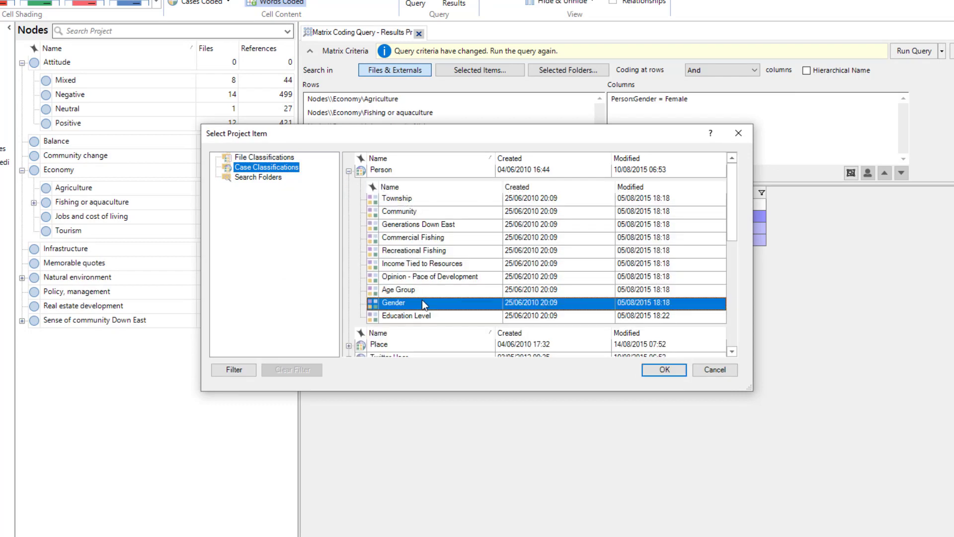
click(666, 370)
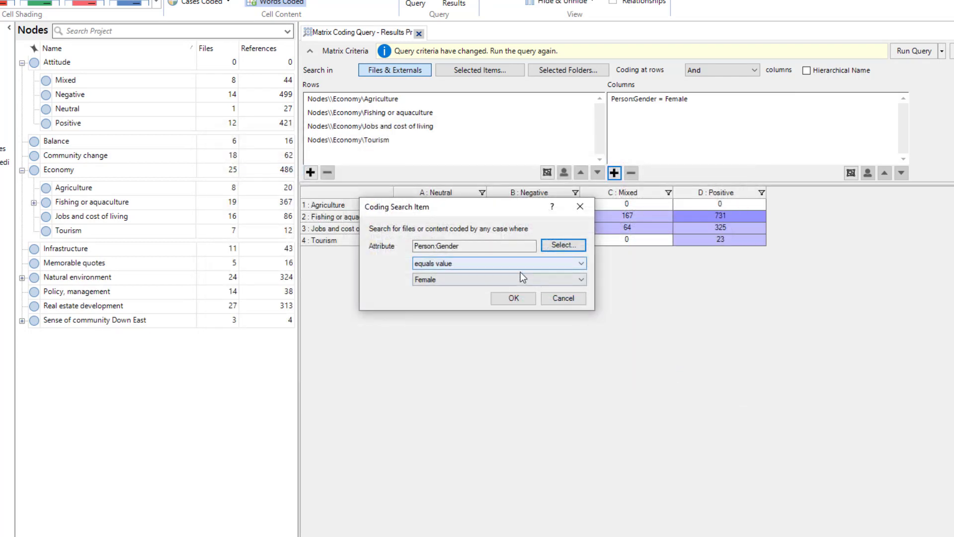
click(519, 280)
click(486, 297)
click(508, 300)
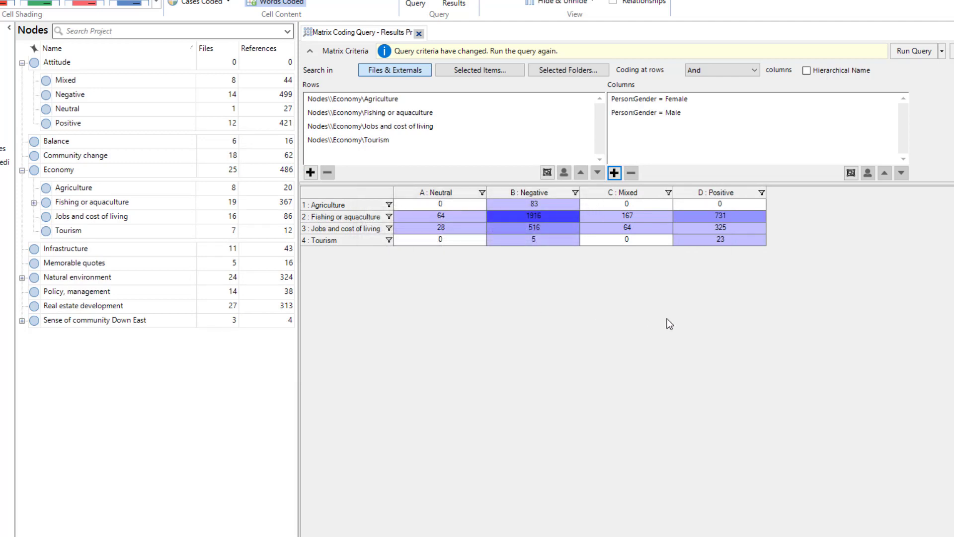
Step: Run the economy-by-gender matrix query and show its cells as words coded with Blue - White shading
click(927, 45)
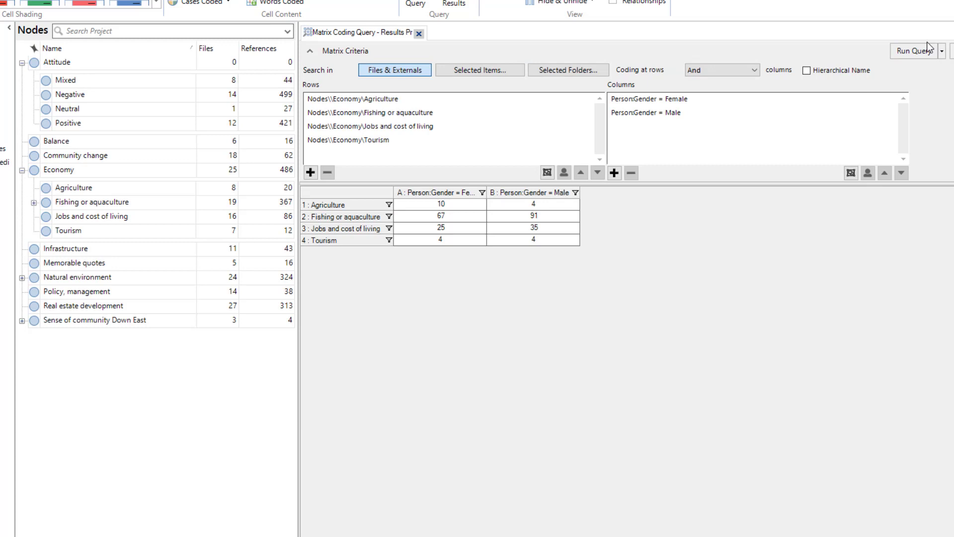
click(277, 2)
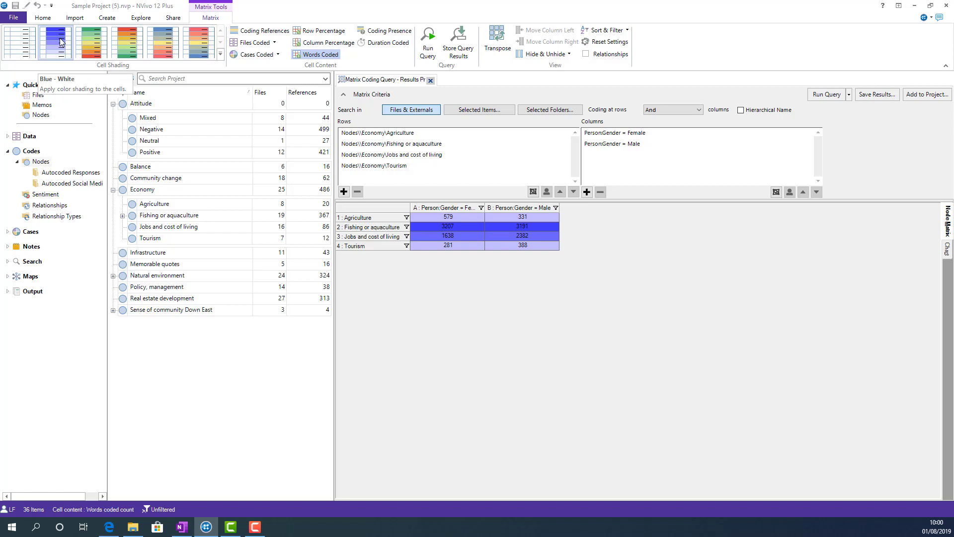
Step: Open the saved node matrix "Views on fishing decline by fishing involvement" from the project's node matrices
click(7, 261)
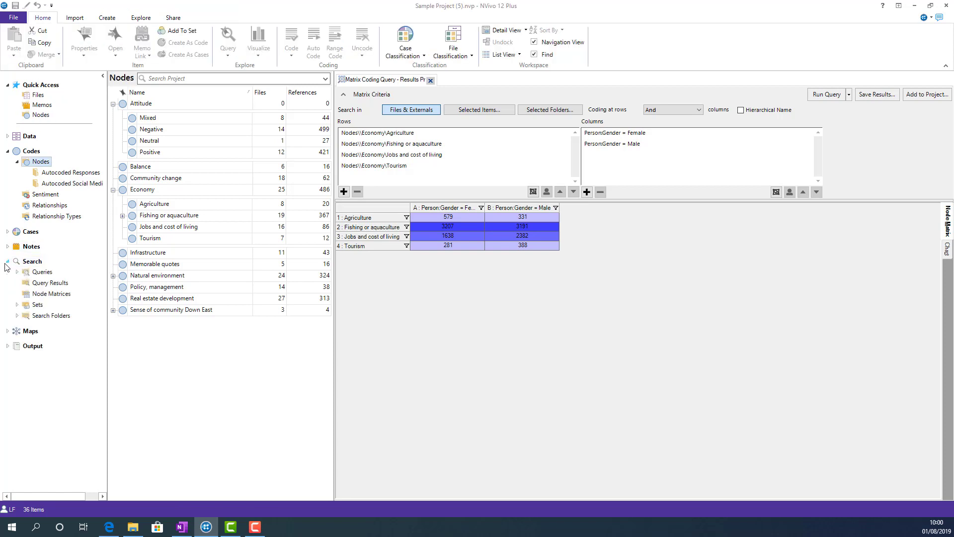
click(40, 294)
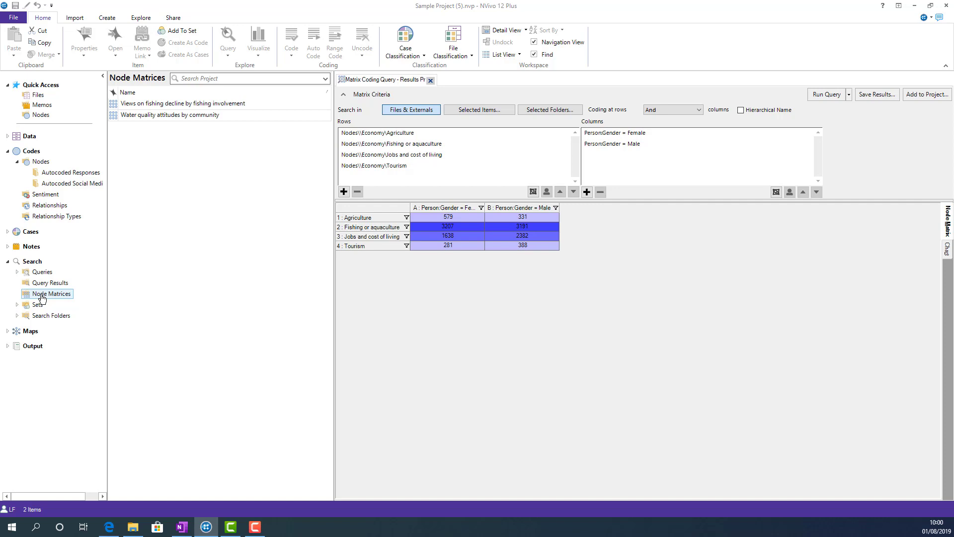
double_click(234, 106)
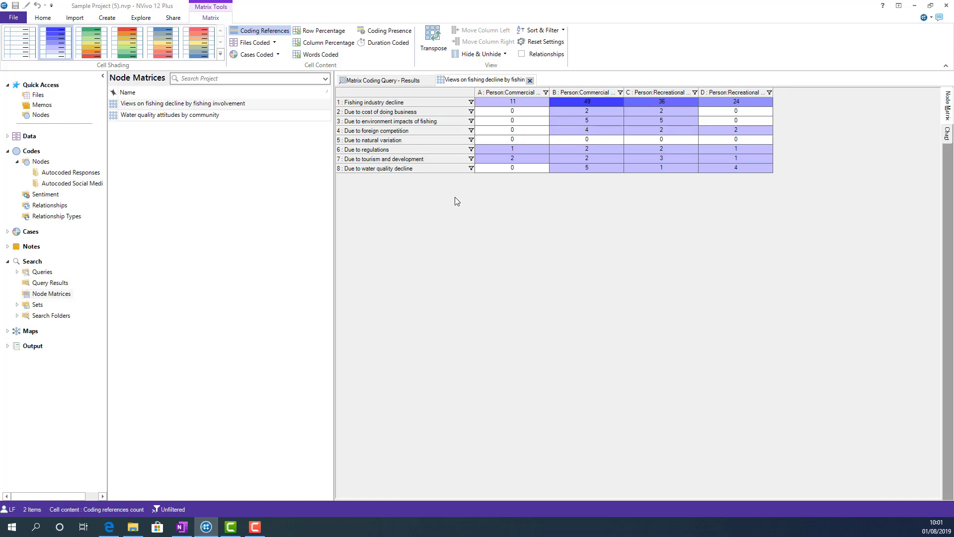
Step: Widen the Commercial Fishing and Recreational Fishing columns of the matrix so their full True and False headings can be read
click(553, 93)
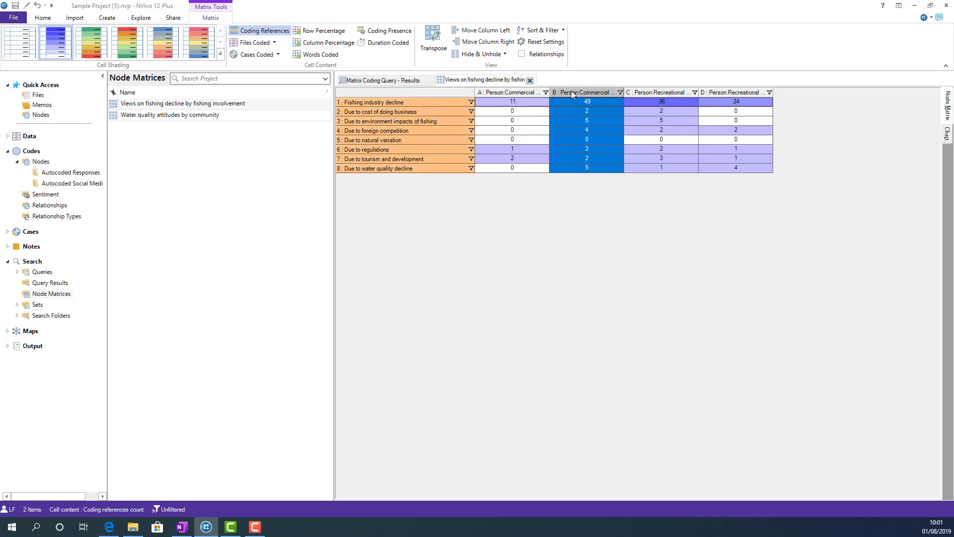
drag(550, 93, 591, 93)
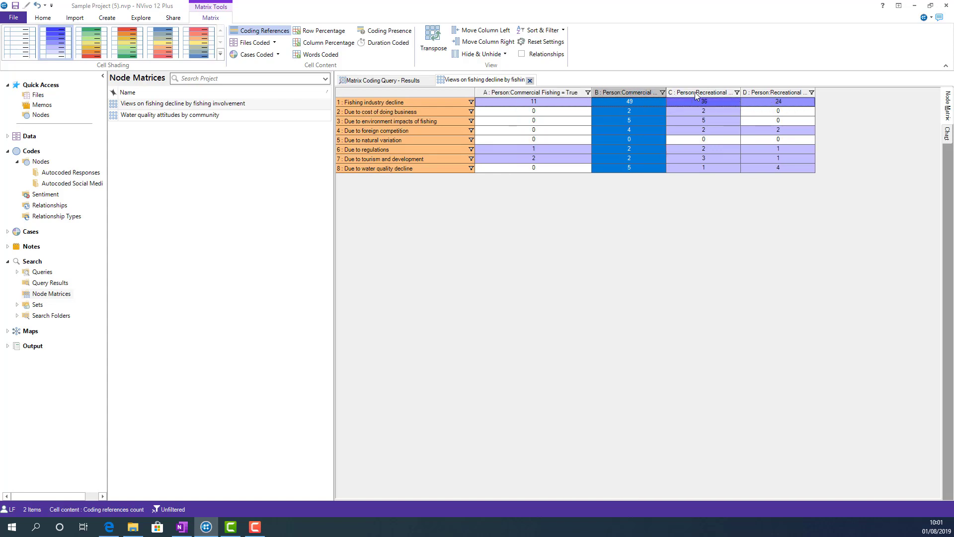
drag(666, 92, 700, 92)
drag(869, 93, 912, 93)
drag(796, 93, 824, 93)
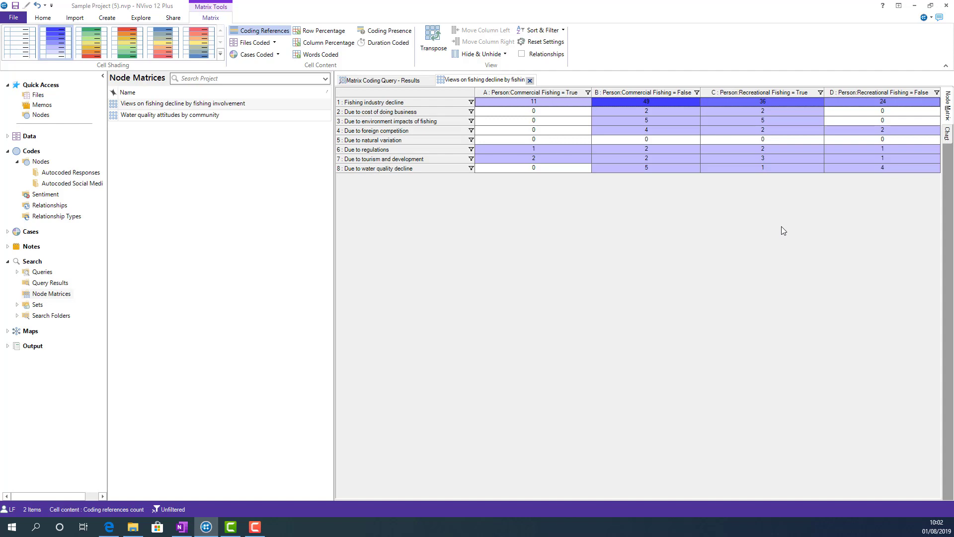
Step: Open the saved node matrix "Water quality attitudes by community"
click(185, 119)
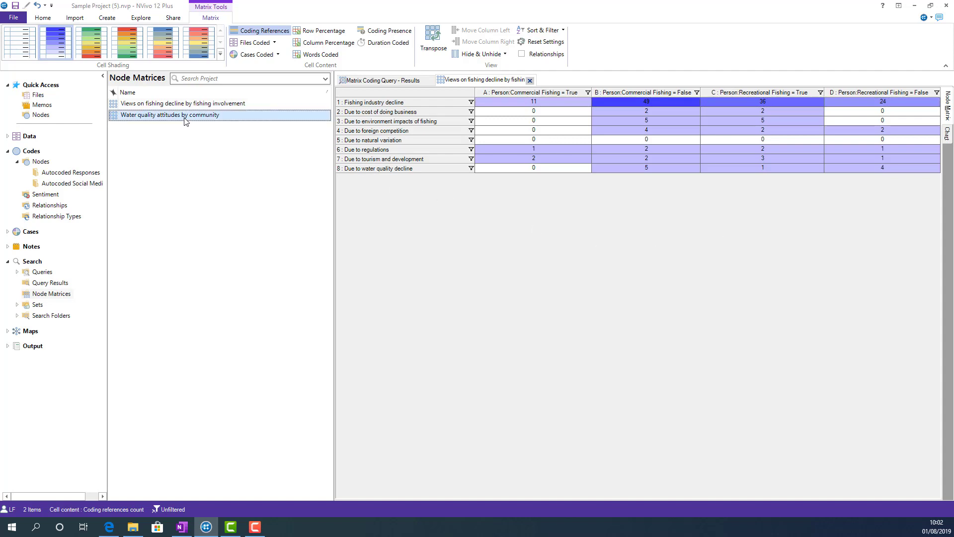
double_click(185, 120)
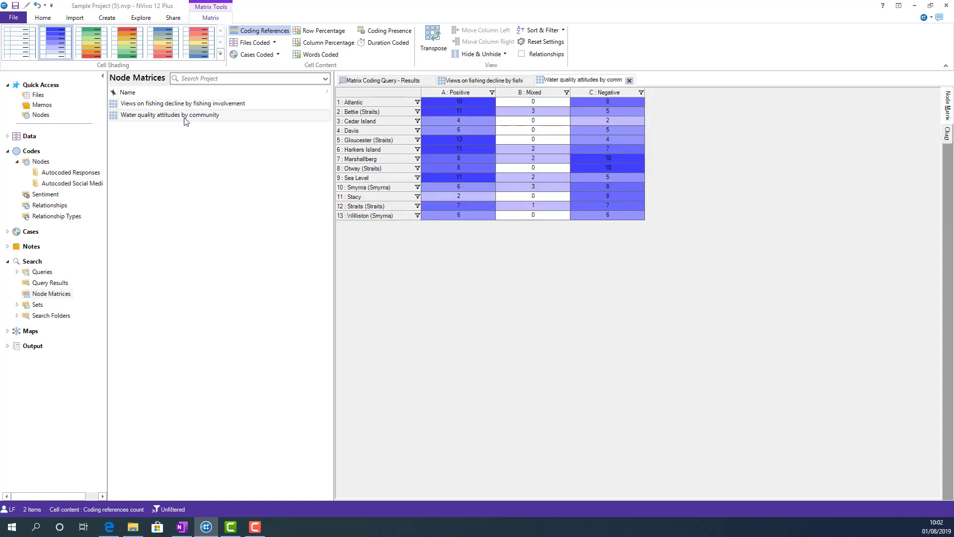